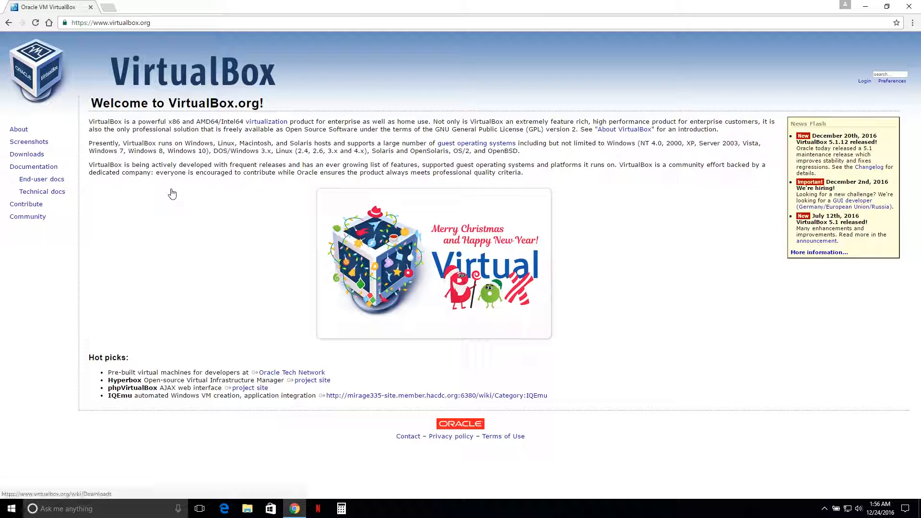
Step: Download the VirtualBox 5.1.12 installer for Windows hosts and launch it
left_click(28, 155)
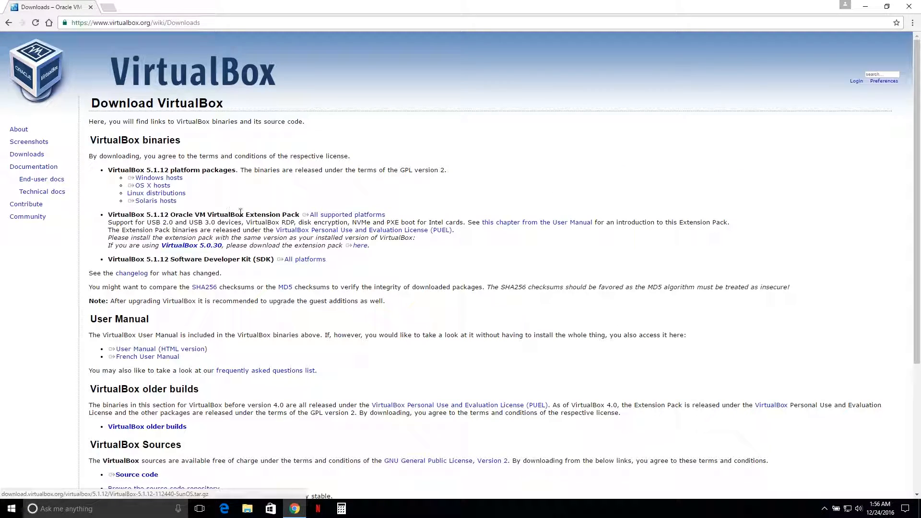
left_click(178, 181)
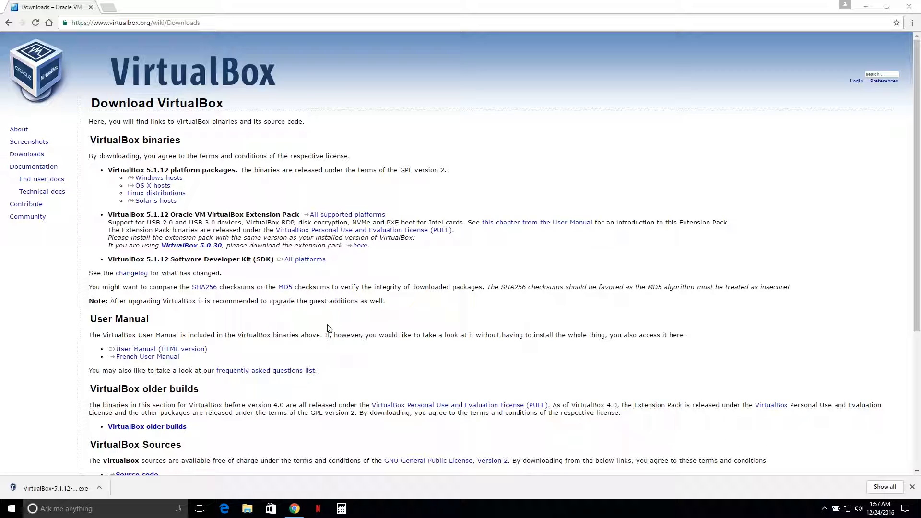
left_click(72, 487)
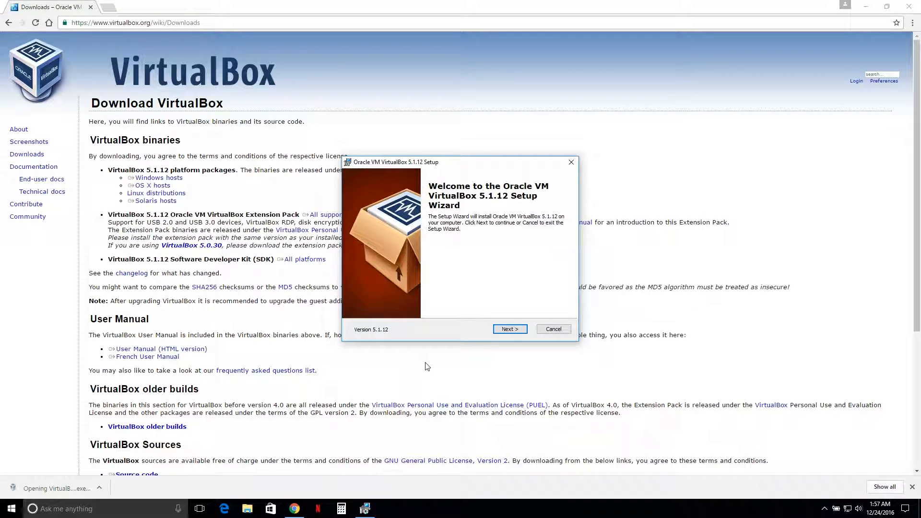
Step: Advance through the VirtualBox setup wizard with default features and shortcuts, accepting the network interfaces warning
left_click(519, 333)
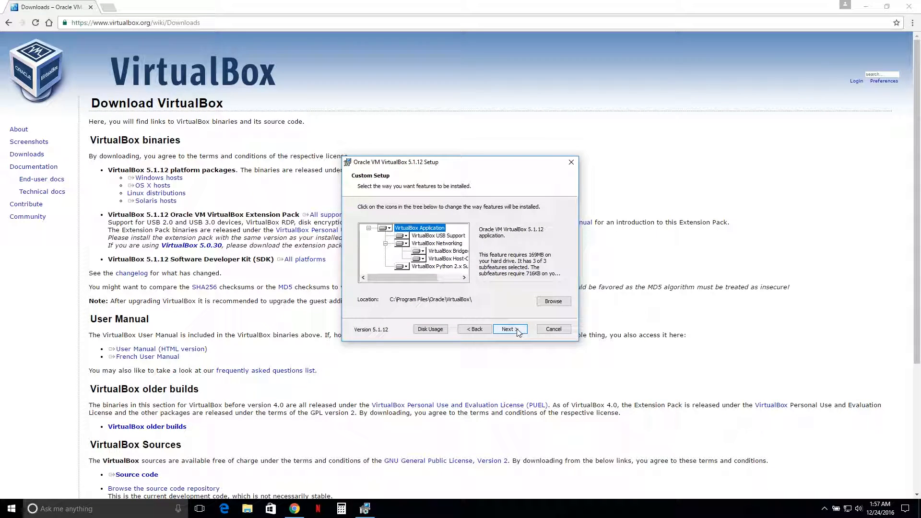
left_click(512, 330)
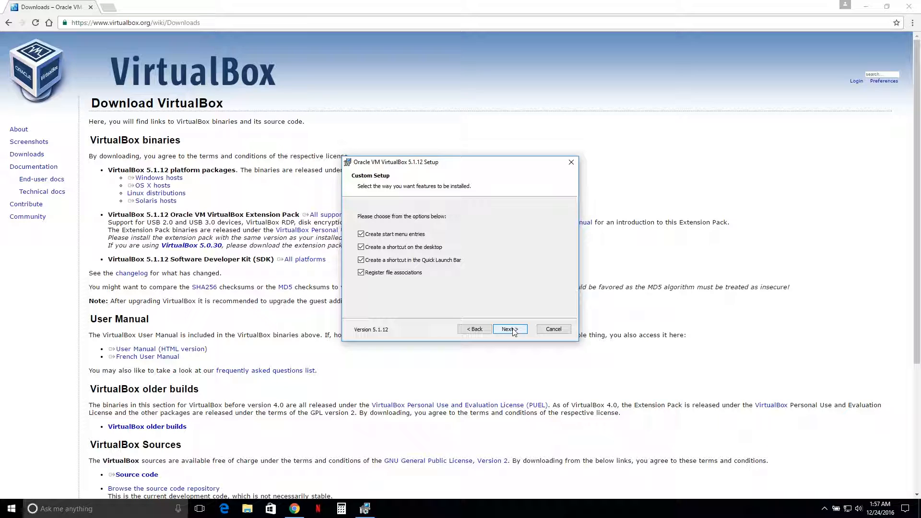
left_click(512, 331)
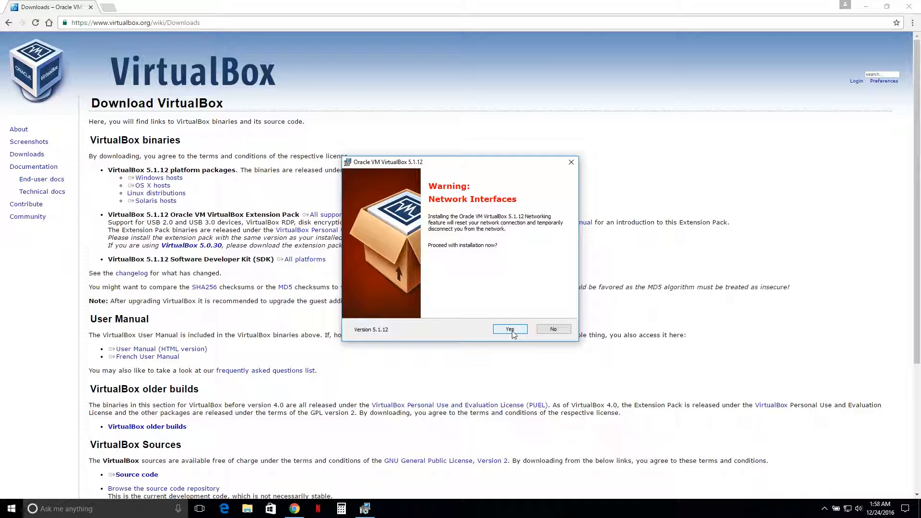
left_click(510, 330)
left_click(510, 329)
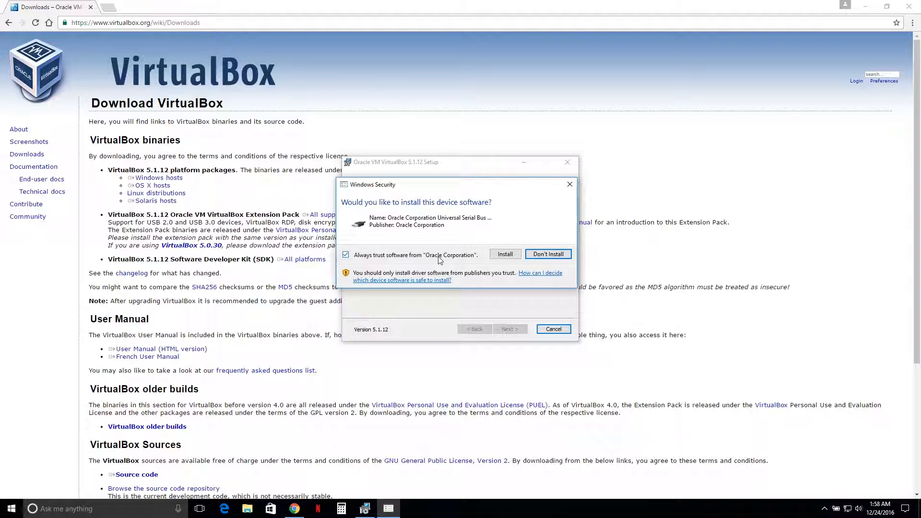
Step: Approve installation of the Oracle device drivers and finish setup with VirtualBox launching afterward
left_click(496, 255)
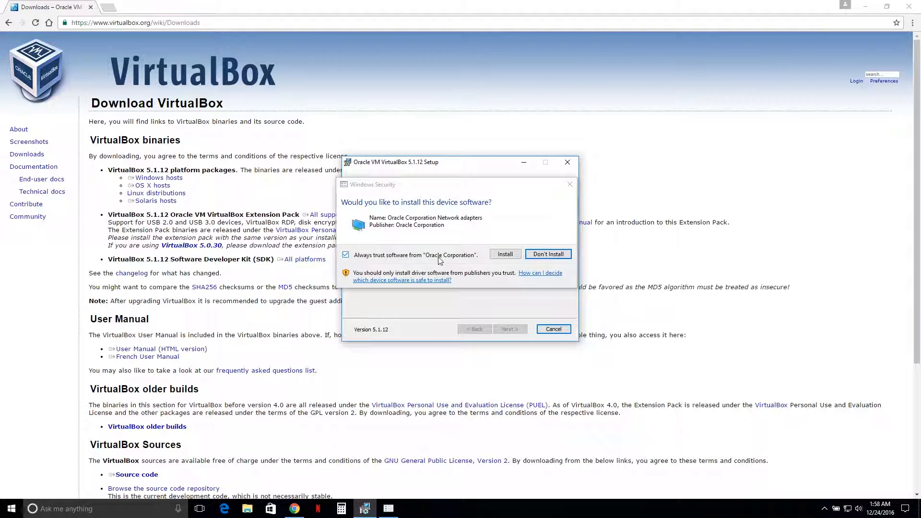
left_click(492, 254)
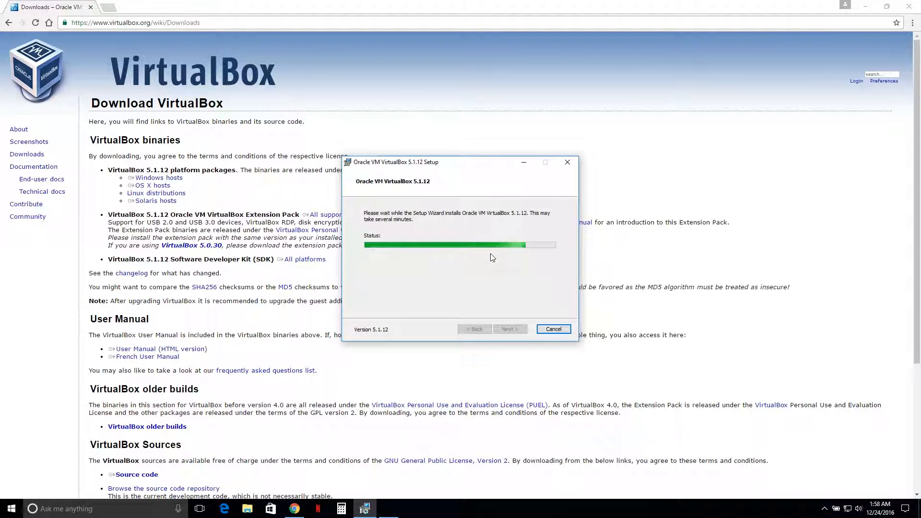
left_click(498, 255)
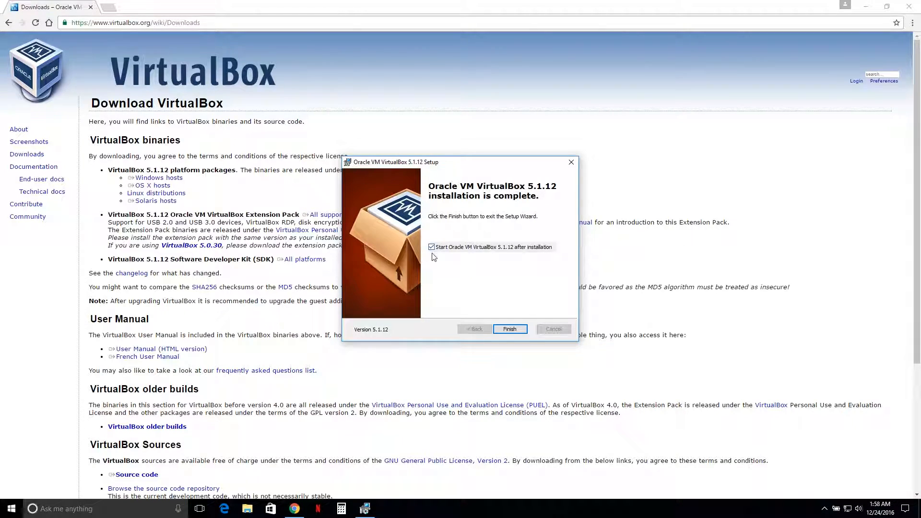
left_click(509, 329)
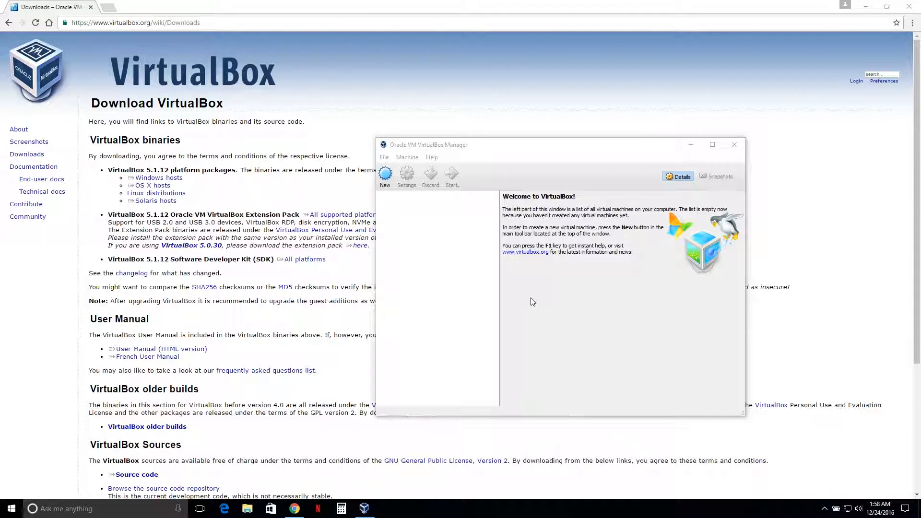
Step: Open openvpn.net in a new browser tab
left_click(108, 7)
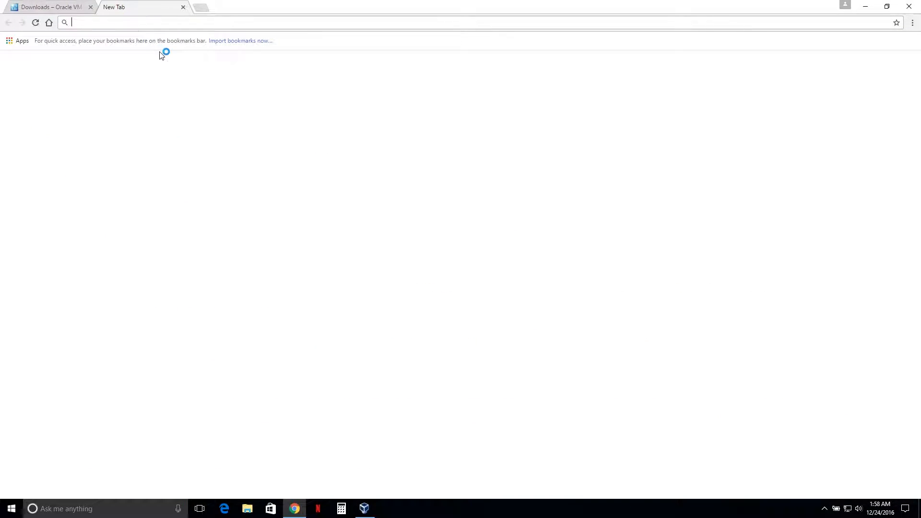
type("openvpn.net")
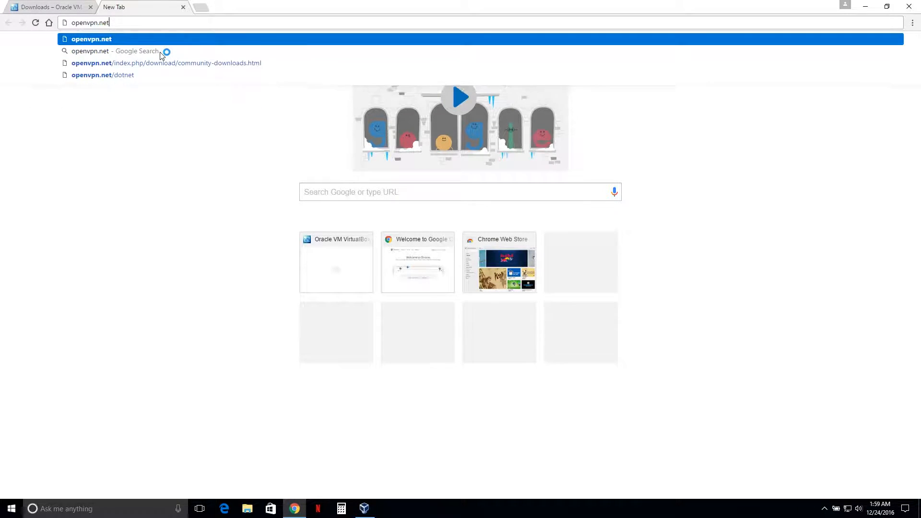
key("Return")
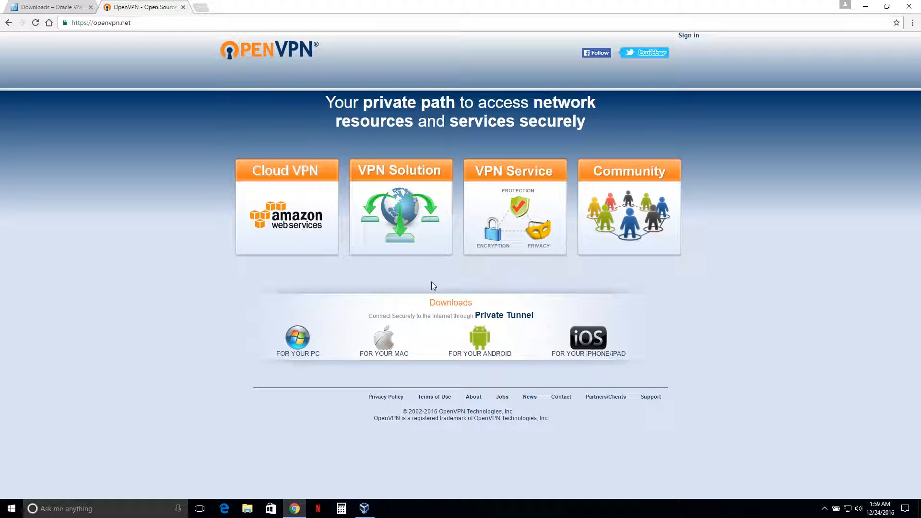
Step: Download the OpenVPN Access Server VMware ESXi virtual appliance file AS.ova from the VPN Solution section
left_click(413, 210)
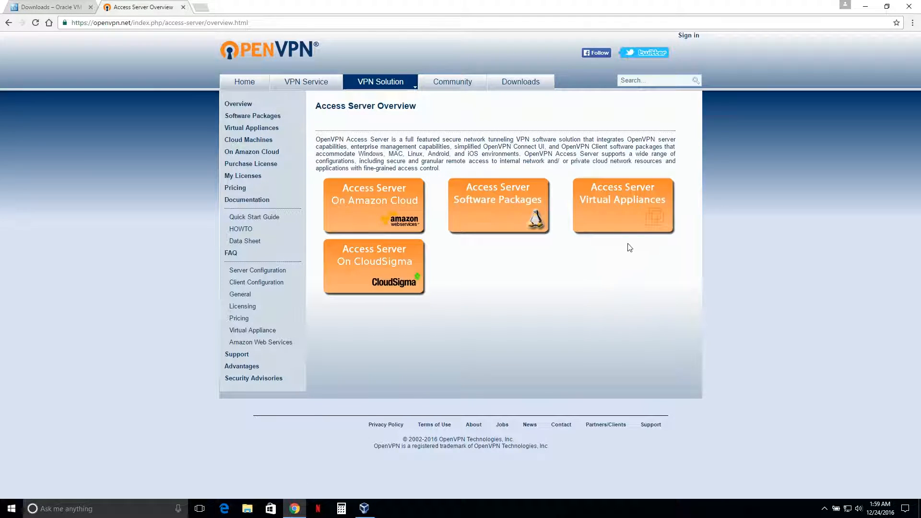
left_click(626, 201)
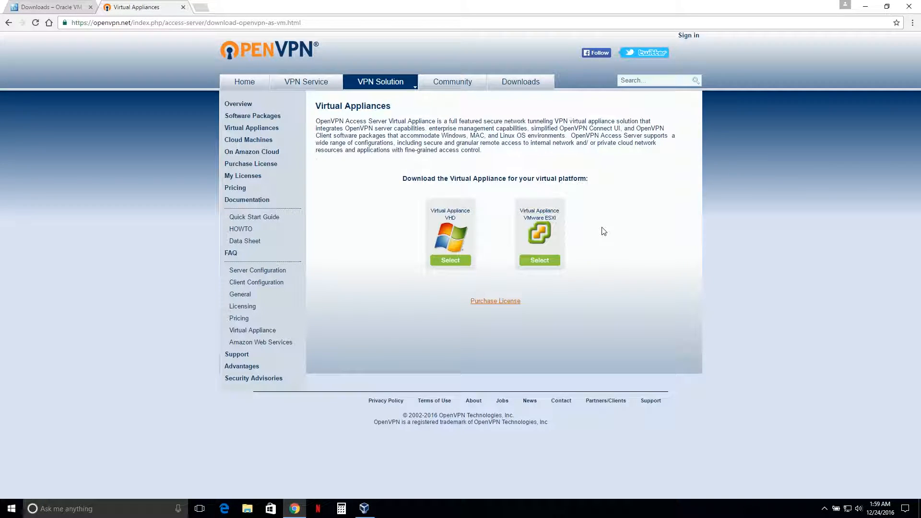
left_click(548, 224)
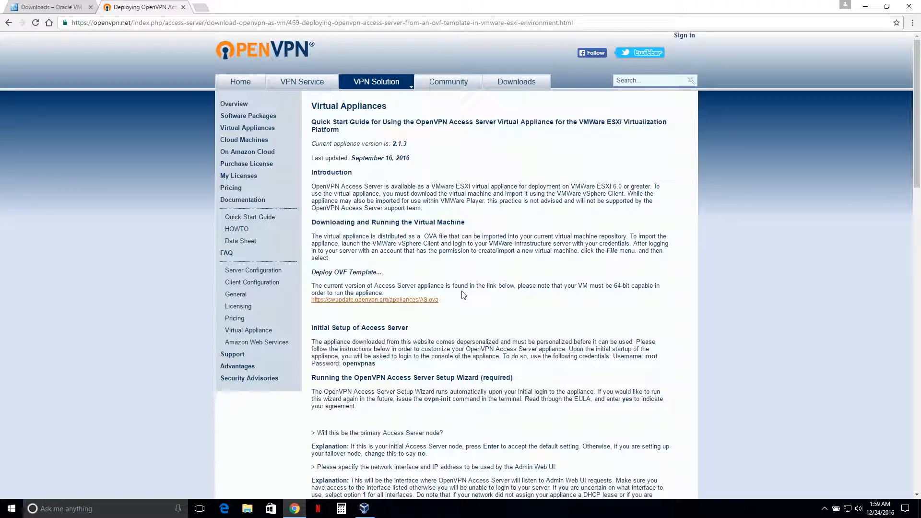
left_click(414, 300)
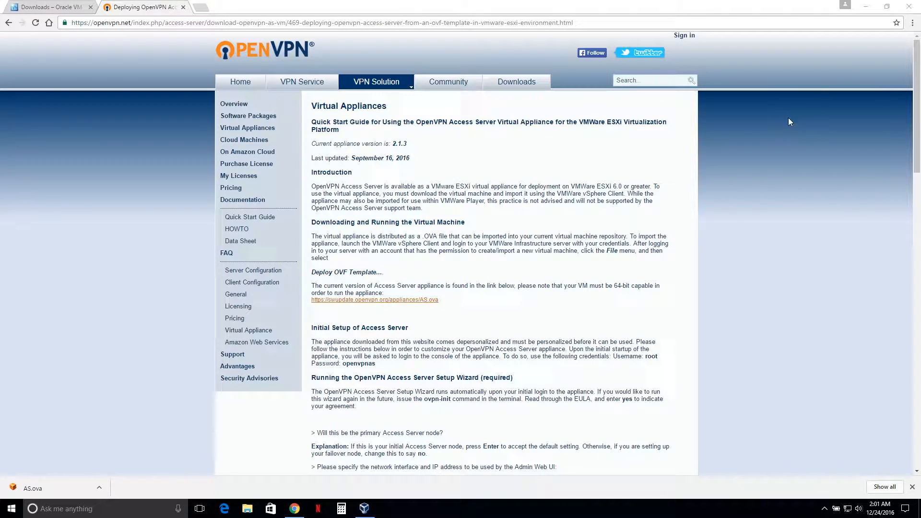
Step: Import the appliance C:\Chrome Downloads\AS.ova into VirtualBox with its default appliance settings
left_click(865, 7)
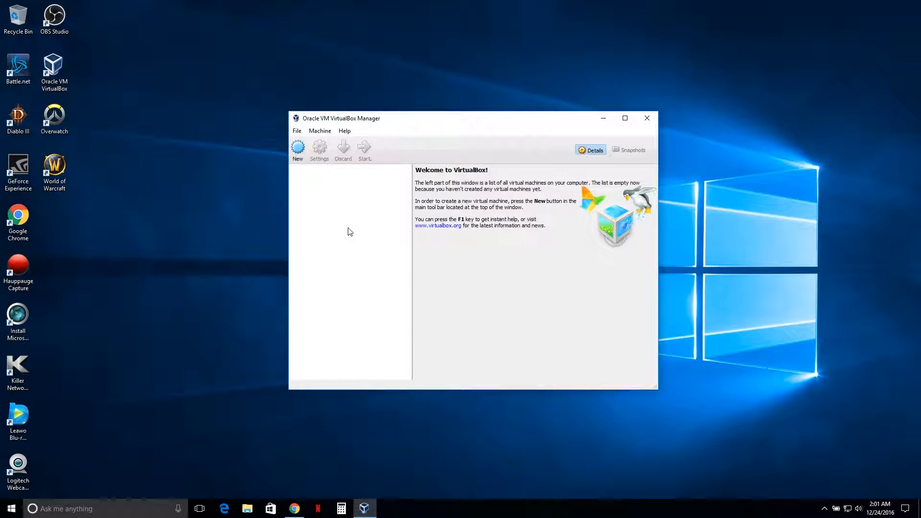
left_click(296, 131)
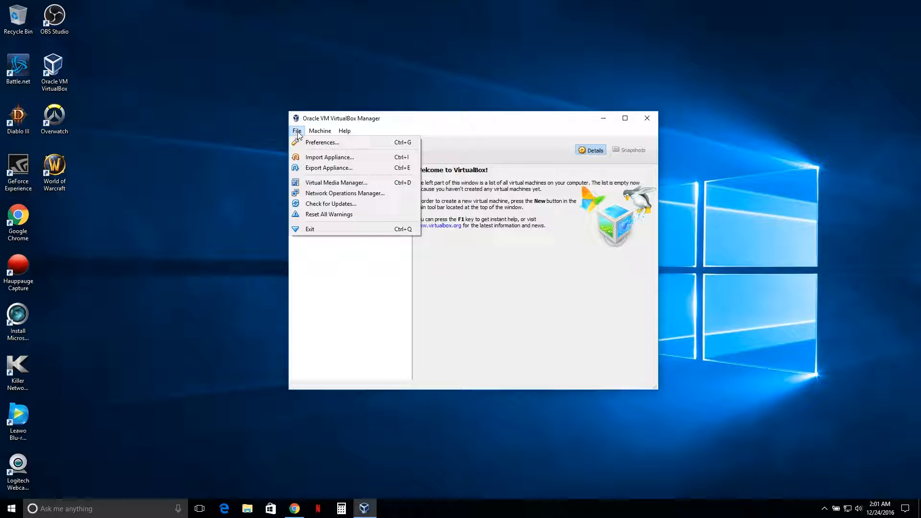
left_click(325, 157)
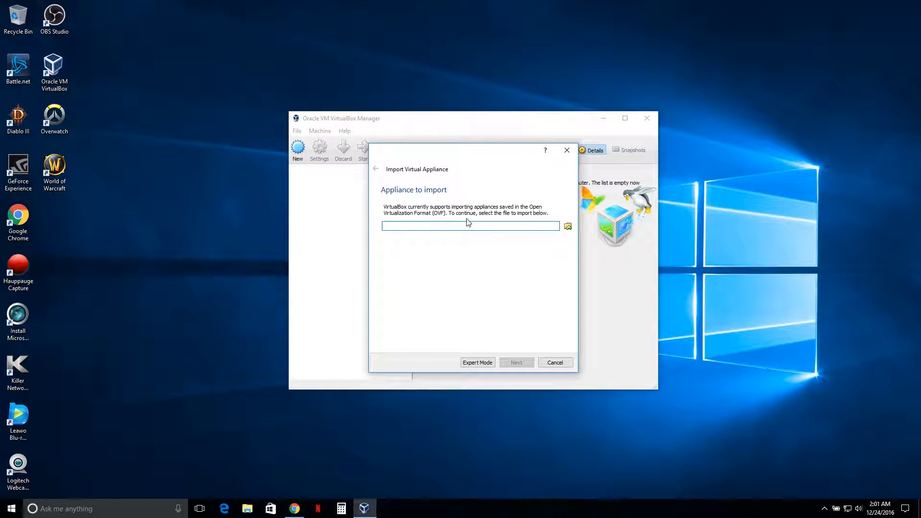
left_click(566, 226)
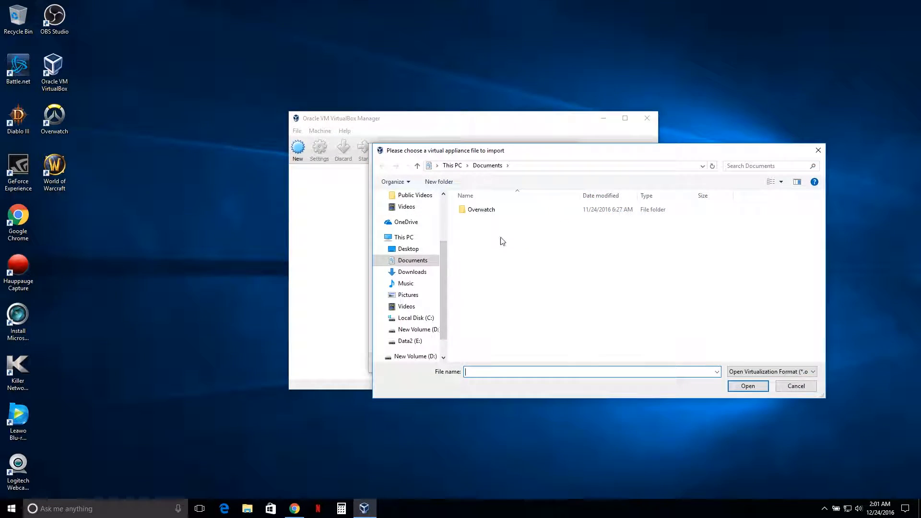
left_click(412, 318)
double_click(497, 212)
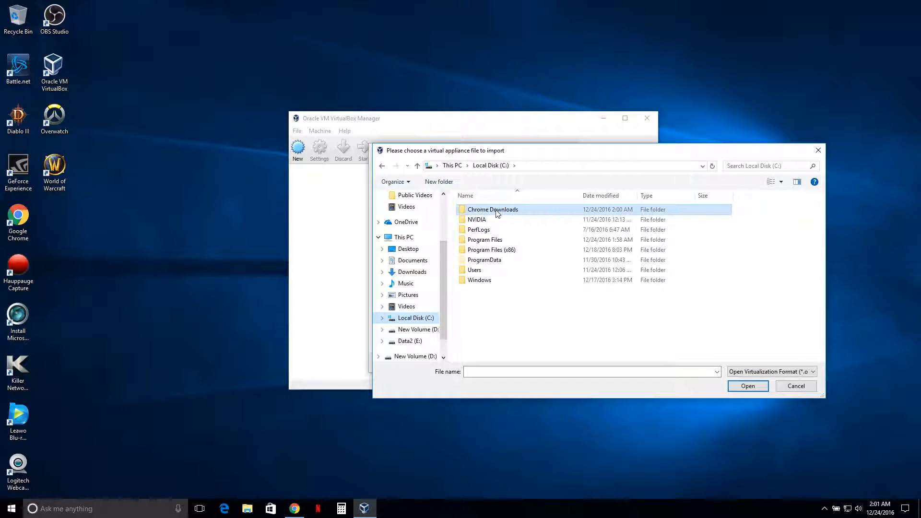
left_click(484, 212)
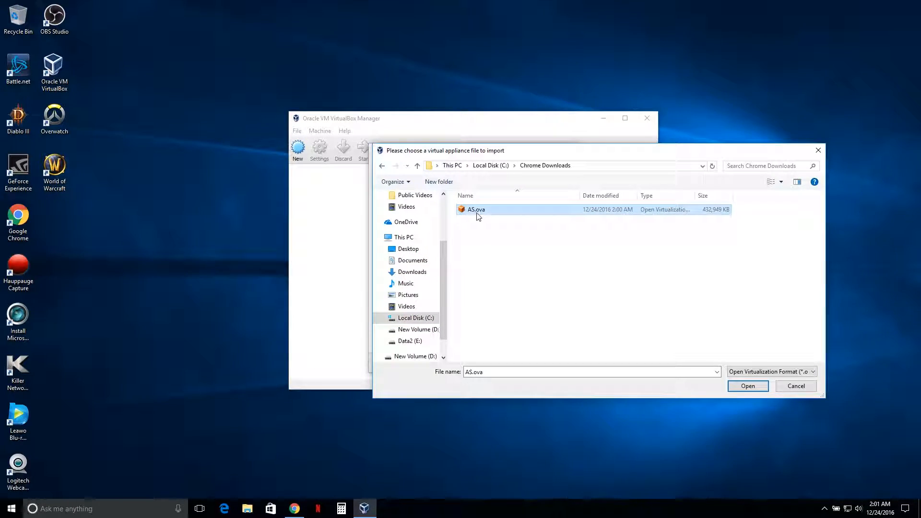
left_click(741, 388)
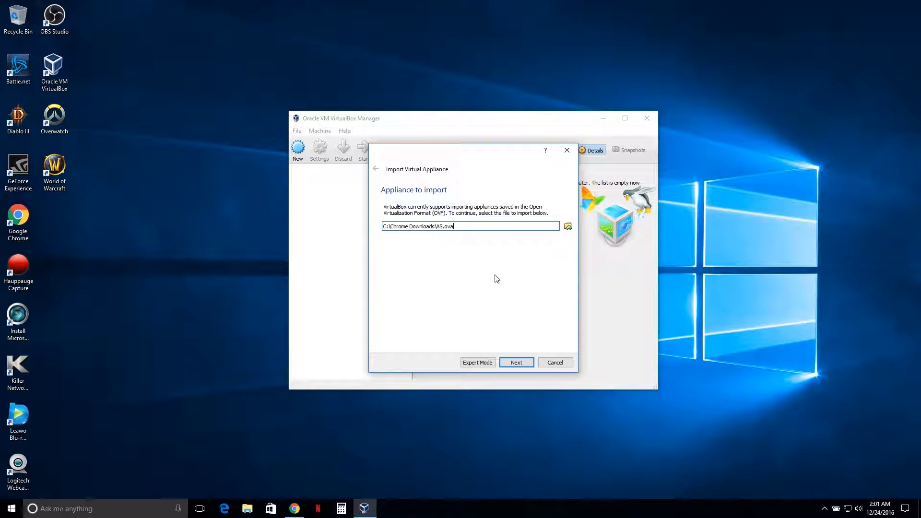
left_click(516, 363)
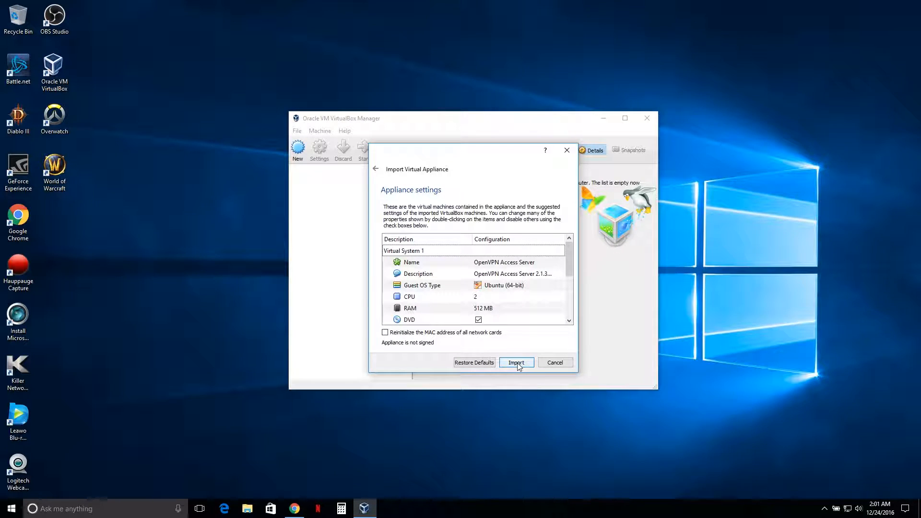
left_click(517, 363)
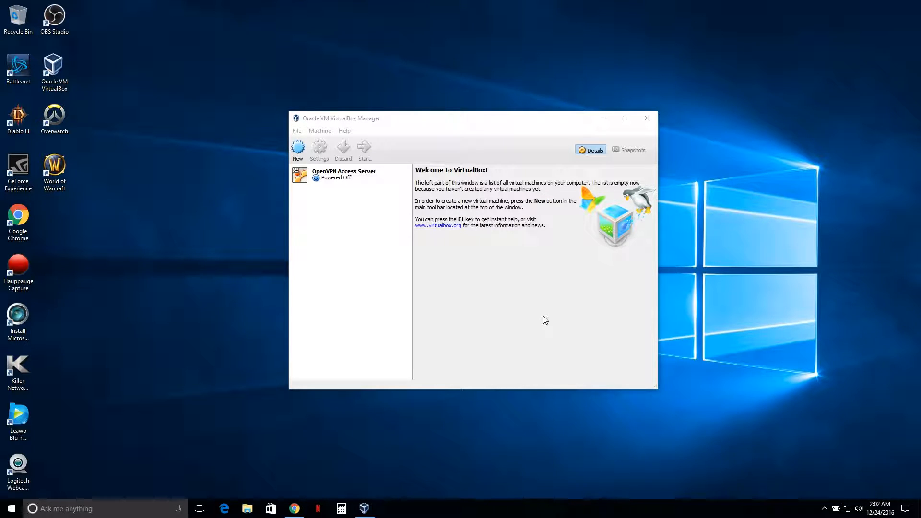
Step: Start the OpenVPN Access Server virtual machine and log in to its console as root with the account password
left_click(338, 184)
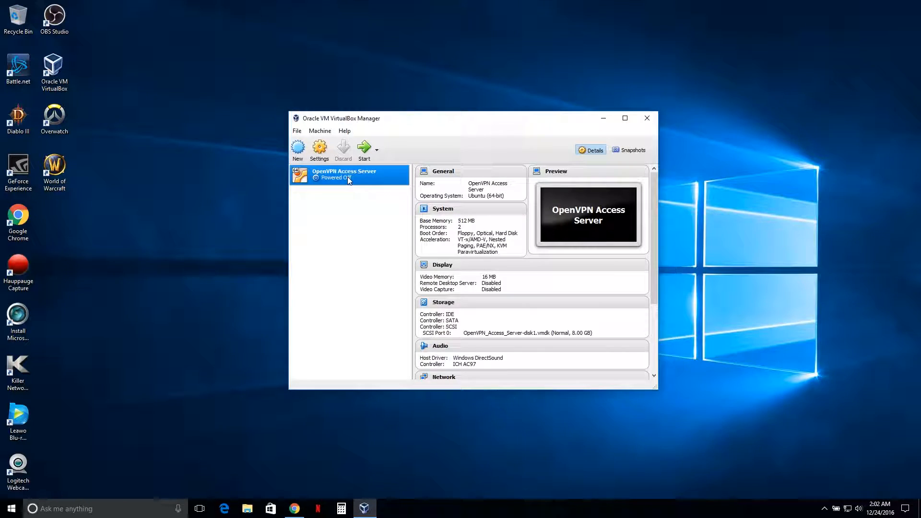
left_click(364, 152)
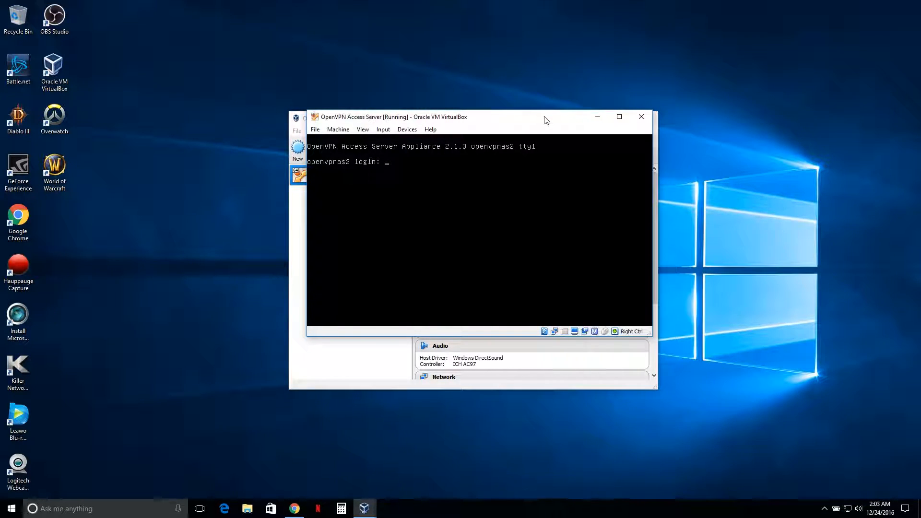
type("root")
key("Return")
key("Return")
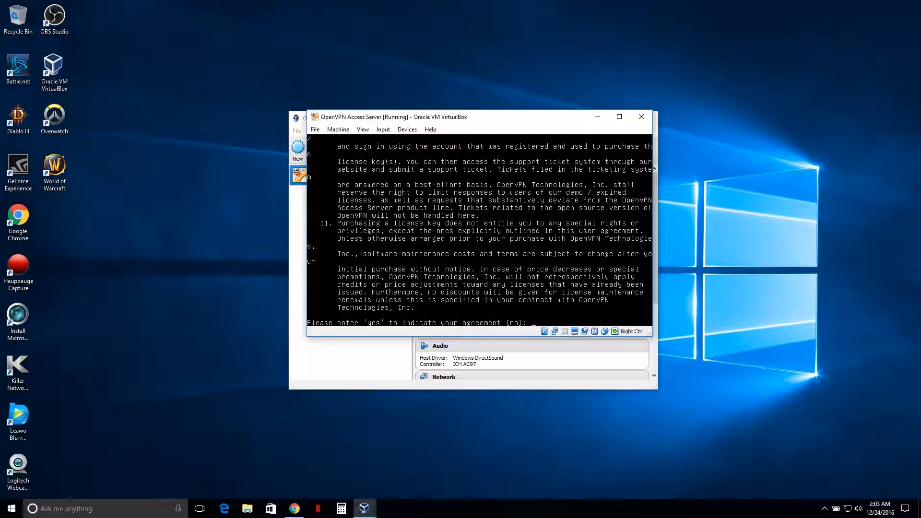
Step: Answer no to the EULA agreement prompt and list all network interfaces with ifconfig -a
type("no")
key("Return")
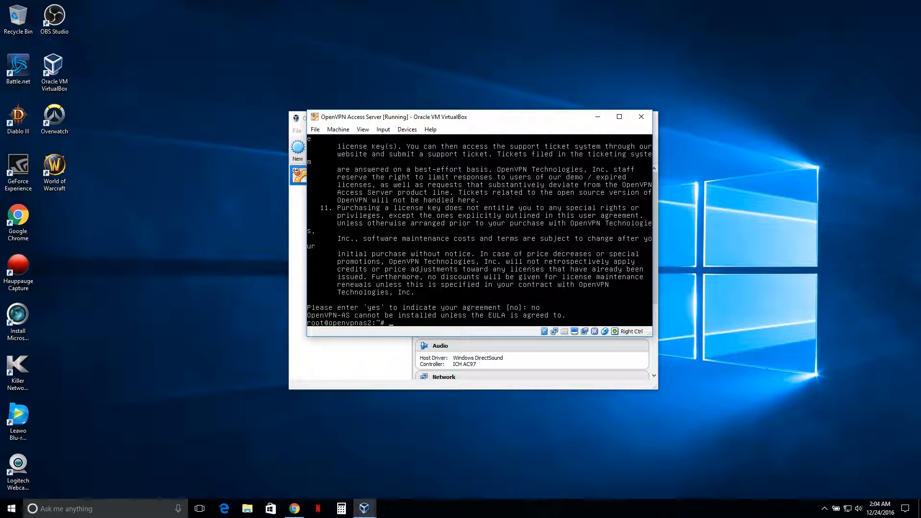
key("Return")
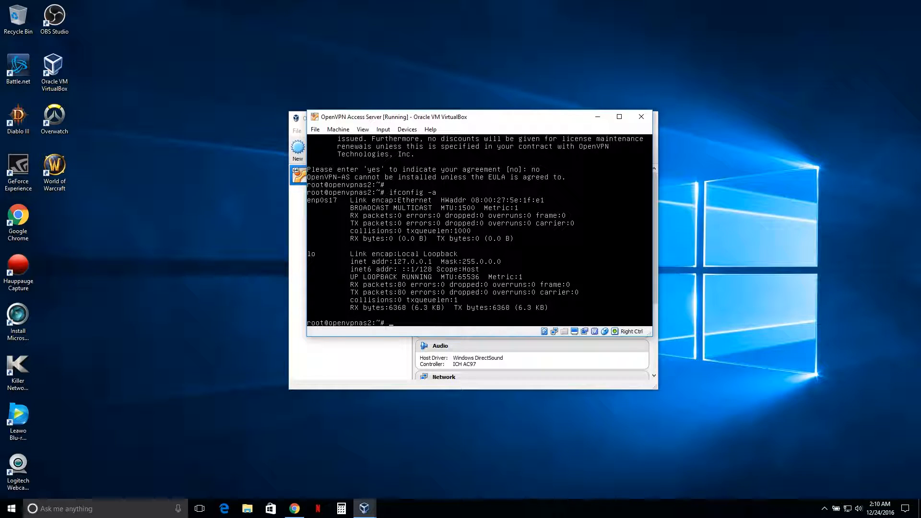
Step: Open /etc/network/interfaces in the vi editor
key("Return")
type("vi /")
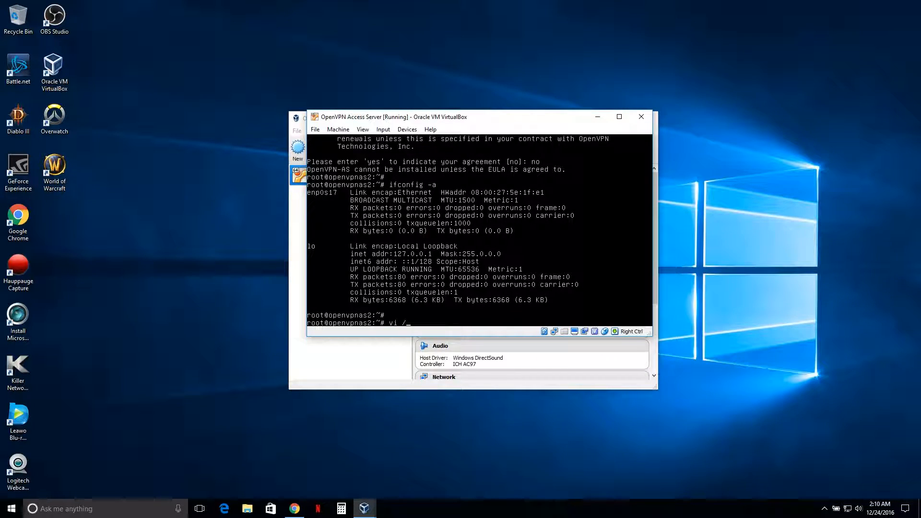
type("etc/network/interfaces")
key("Return")
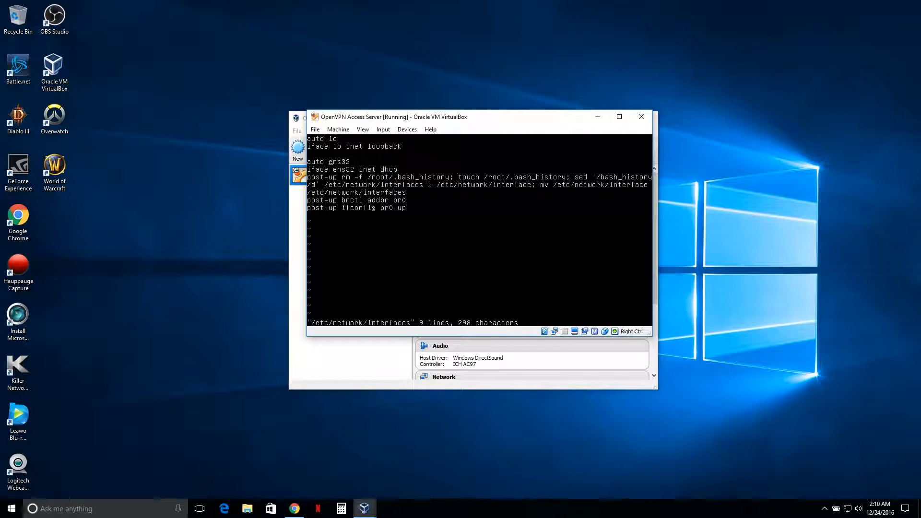
Step: Begin replacing the interface name ens32 on the auto line in vi with the change-word command
key("c")
key("w")
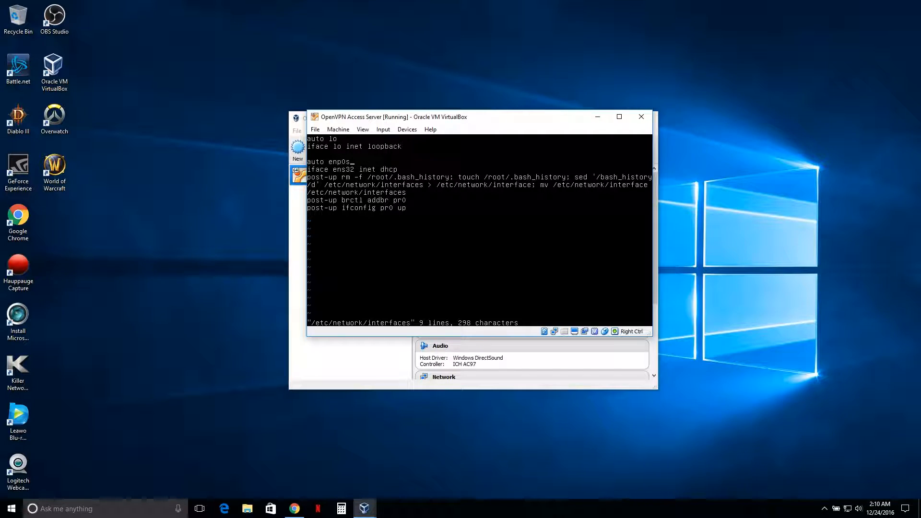
Step: Finish renaming the interface on the auto line to enp0s17
type("17")
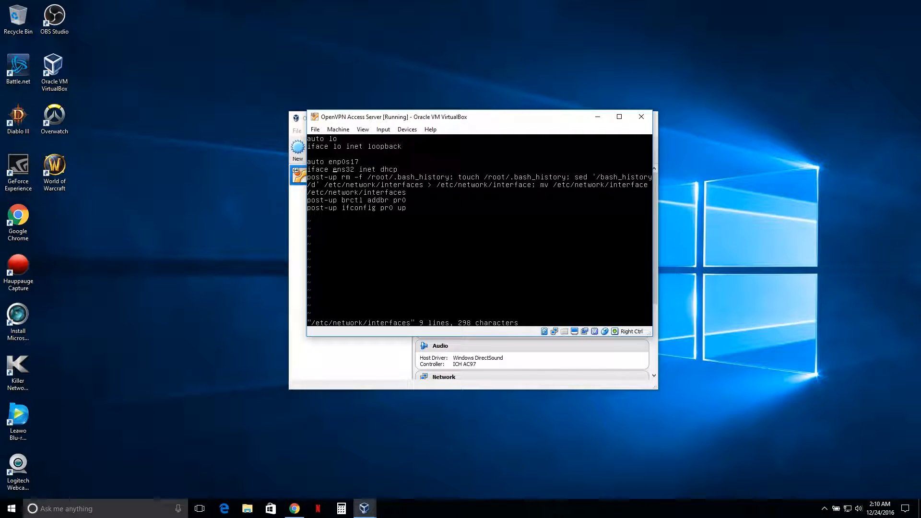
Step: Rename the interface on the iface line to enp0s17, then save the file and quit the editor
type("enp0s")
type("17")
type(":w")
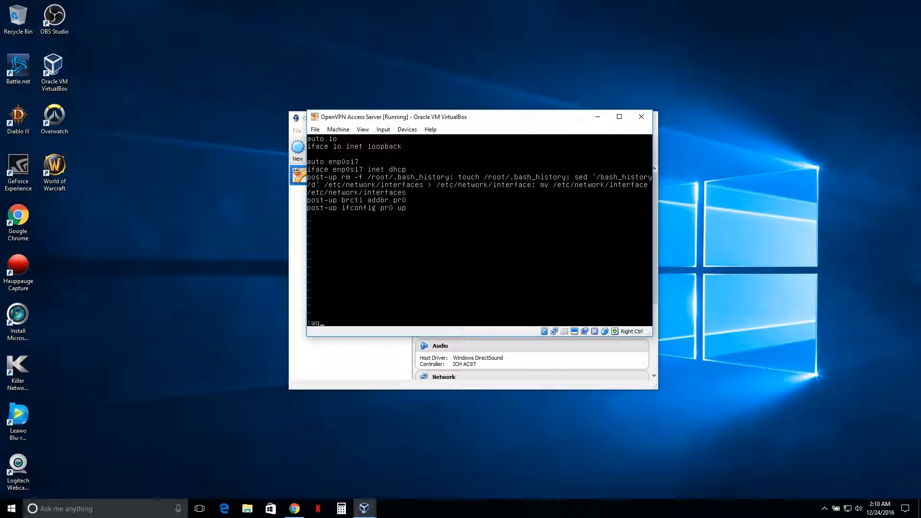
type("q")
key("Return")
key("Return")
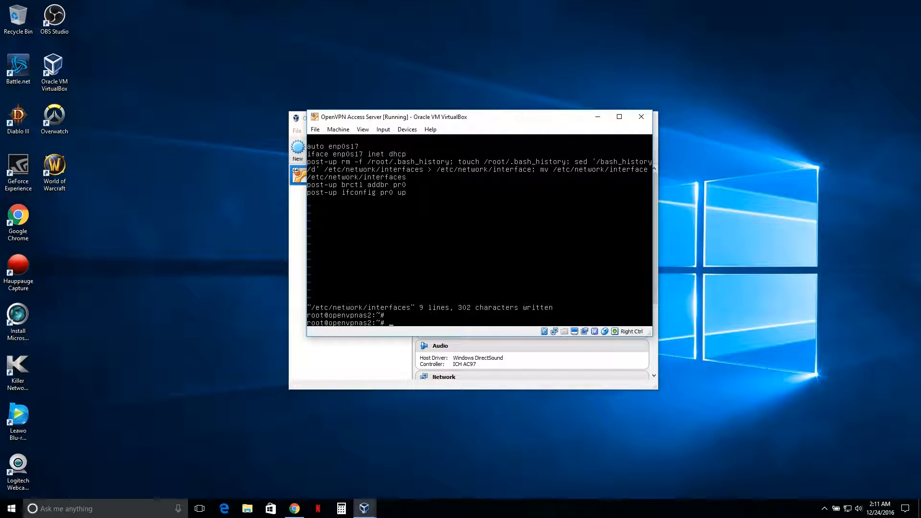
Step: Reboot the appliance with init 6 and log back in as root with the root password
type("init 6")
key("Return")
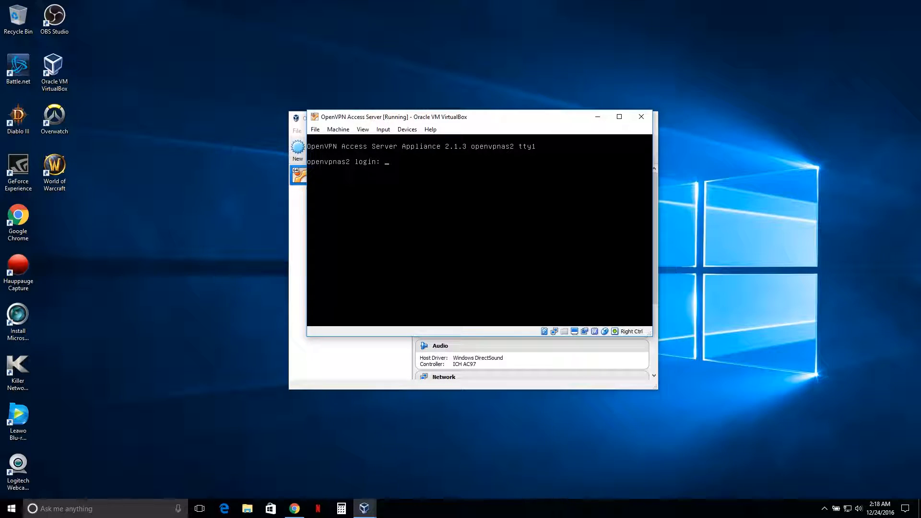
type("root")
key("Return")
key("Return")
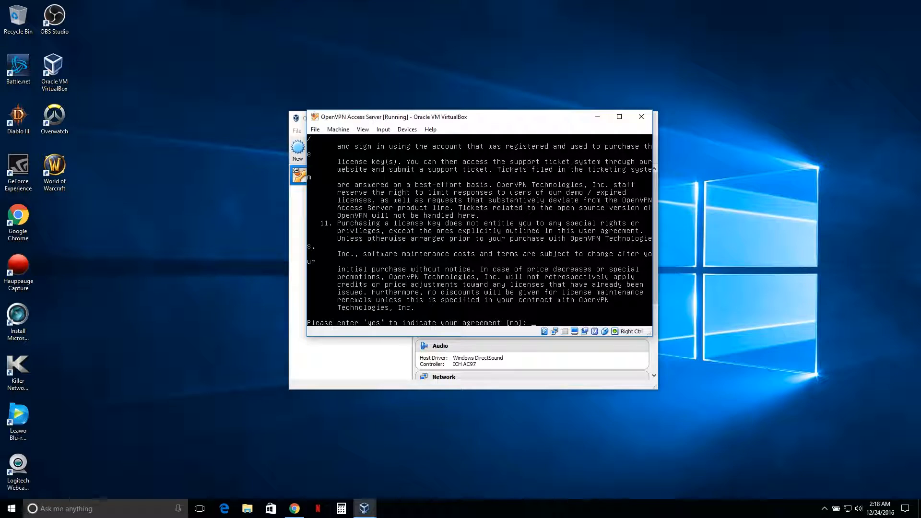
Step: Accept the license agreement with yes and accept the default answer for every setup wizard prompt
type("yes")
key("Return")
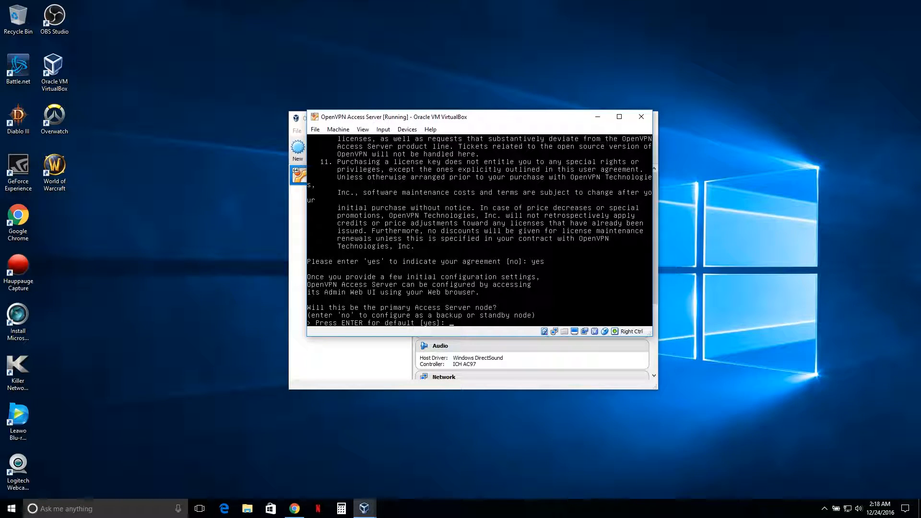
key("Return")
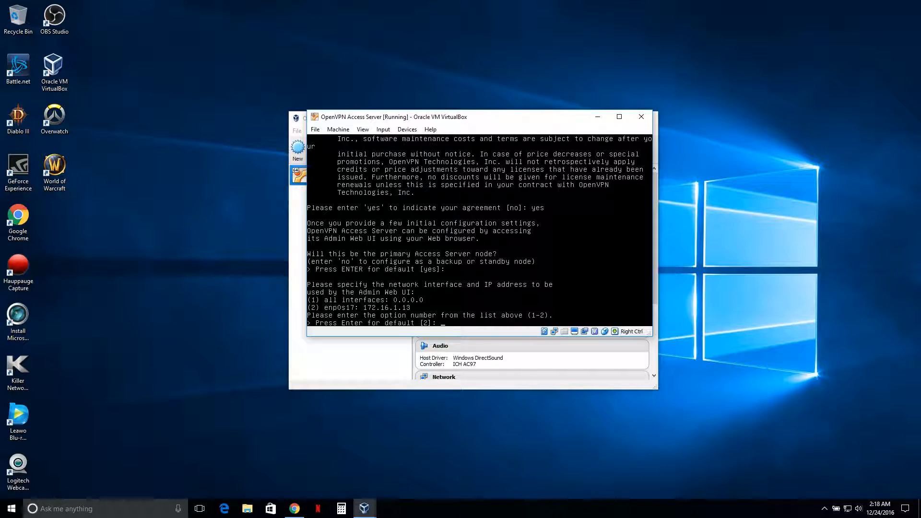
key("Return")
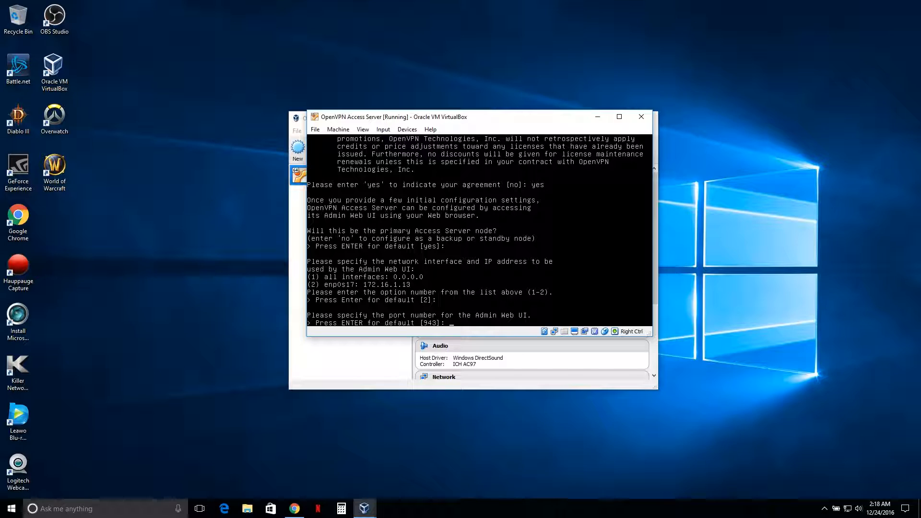
key("Return")
key("Return")
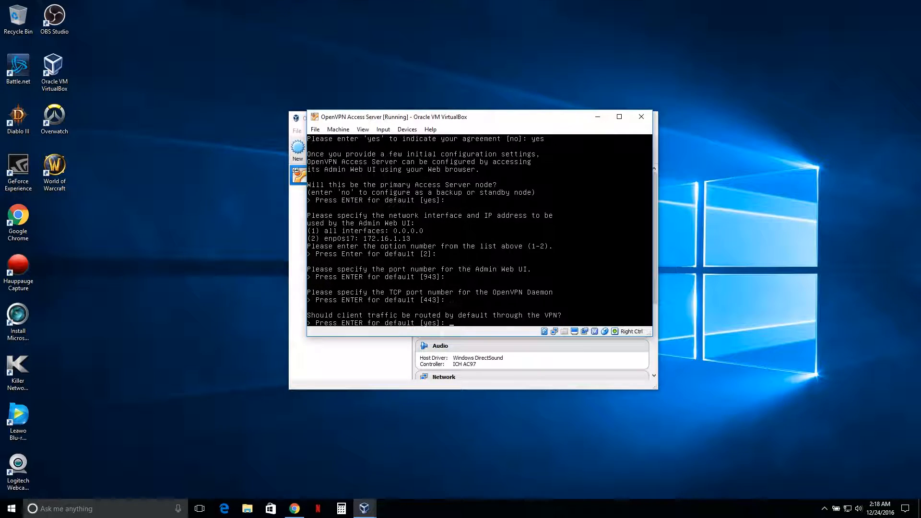
key("Return")
key("Return")
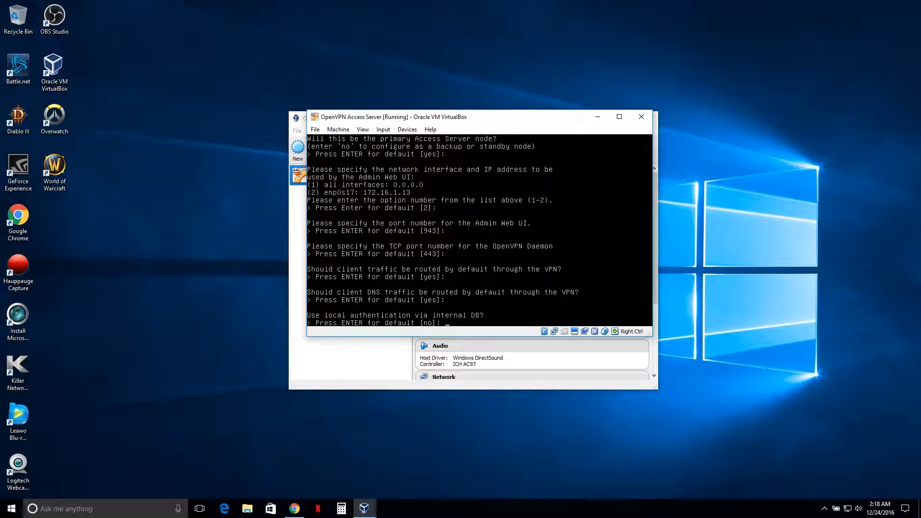
key("Return")
key("Return")
key("Return")
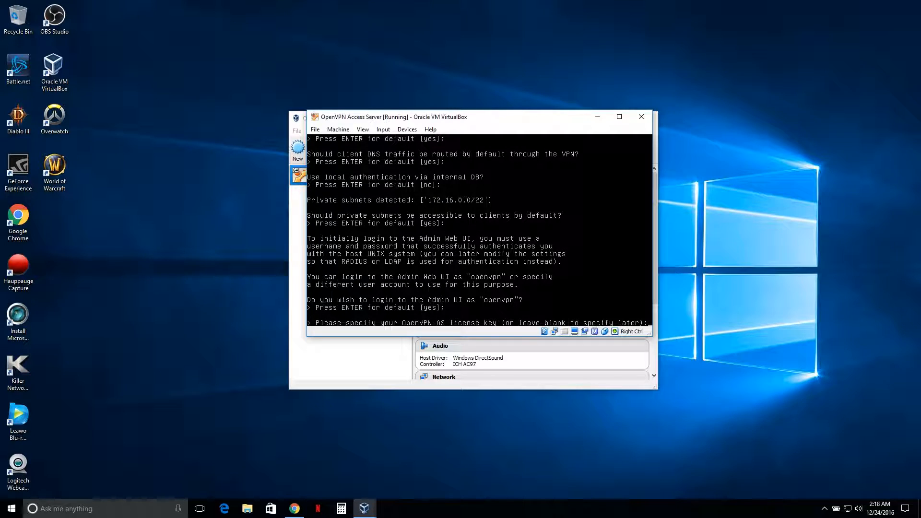
key("Return")
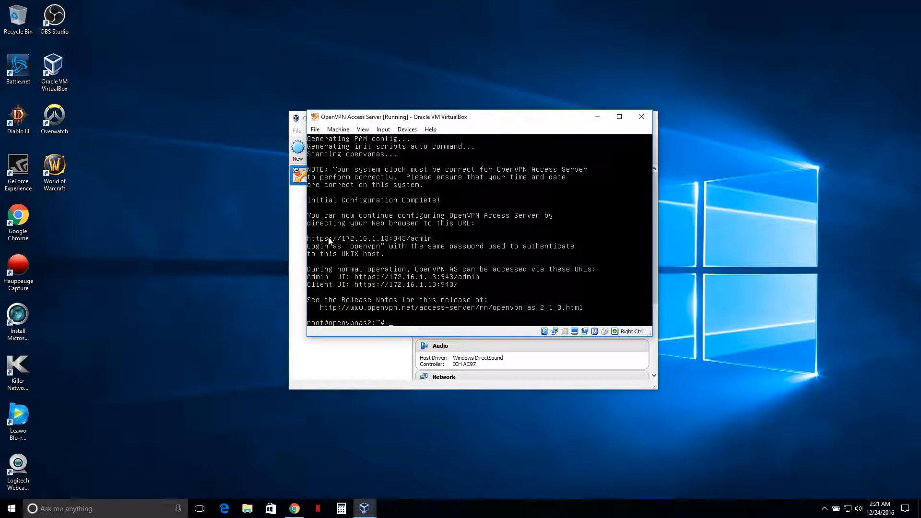
Step: Open whatismyip.com in a new browser tab to check the public IP address, then minimize the browser
left_click(296, 507)
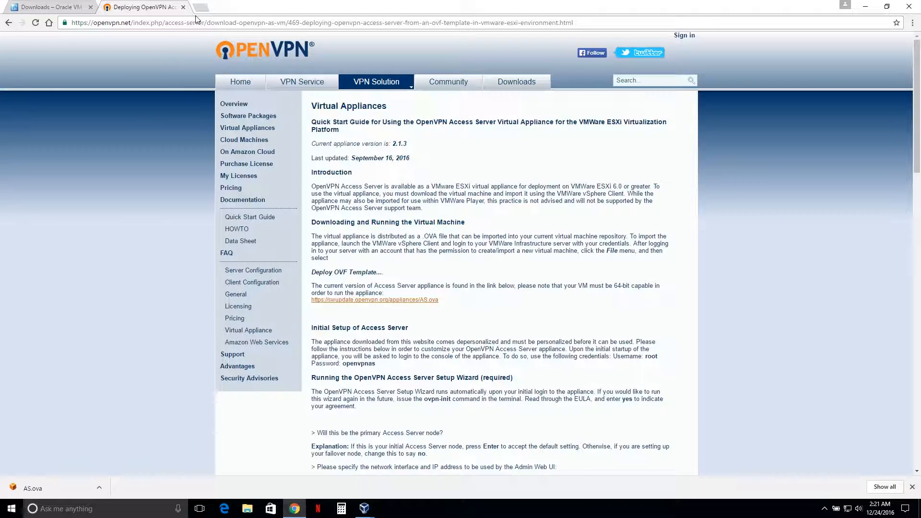
left_click(200, 7)
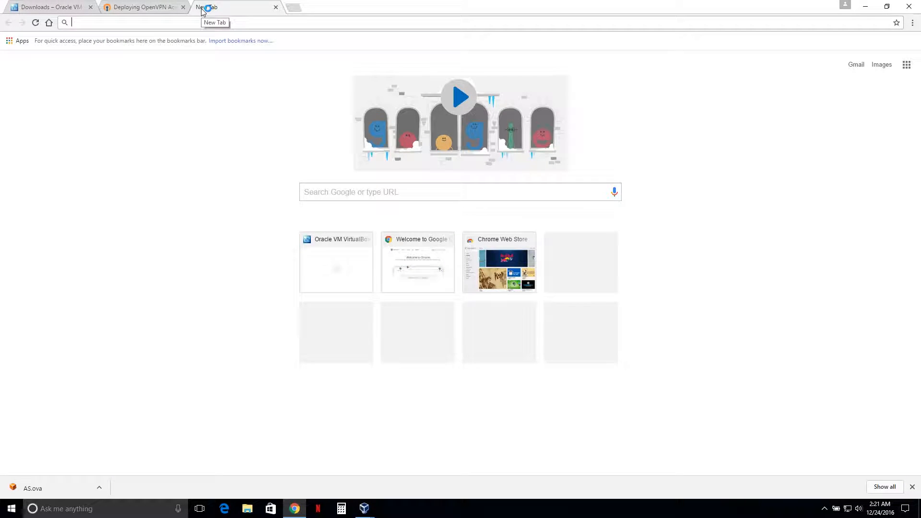
type("whatismyip.c")
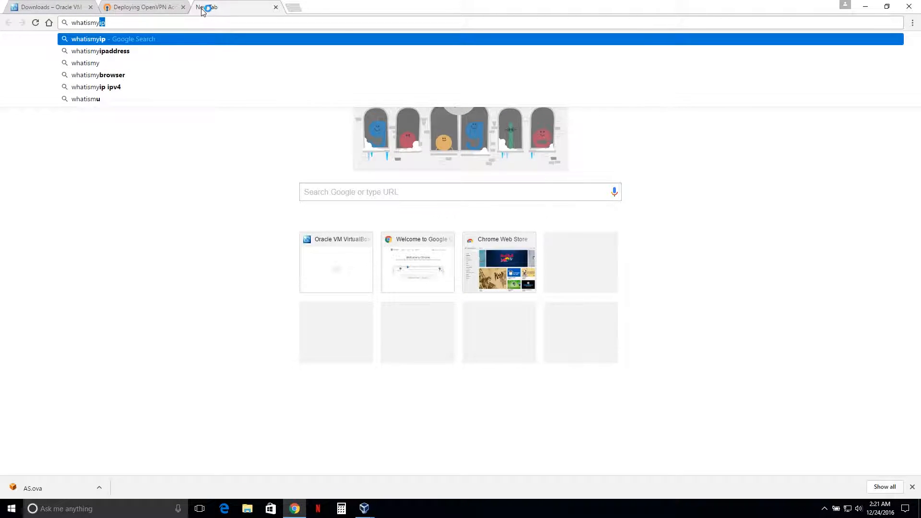
type("om")
key("Return")
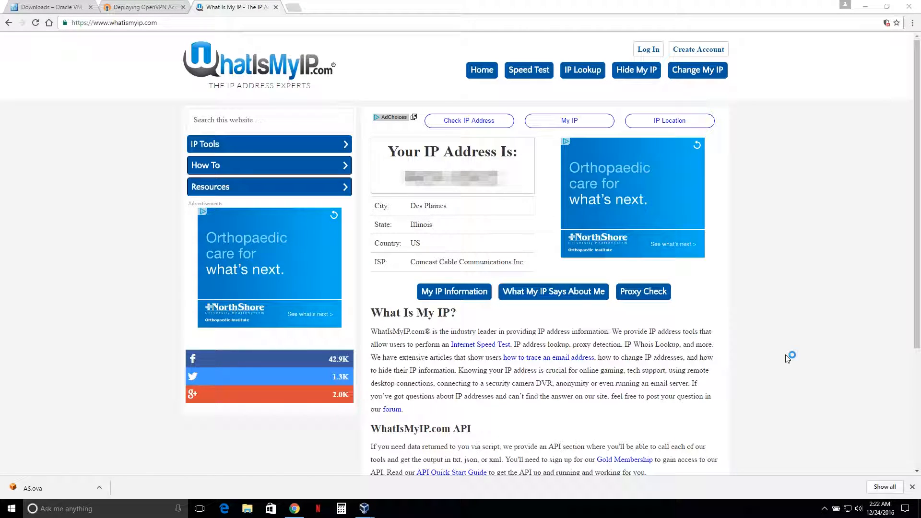
left_click(866, 8)
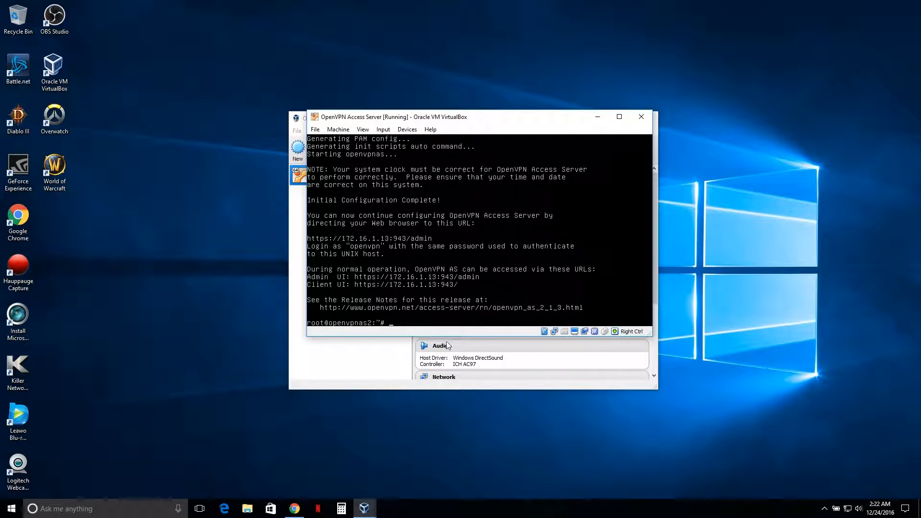
left_click(297, 512)
left_click(292, 10)
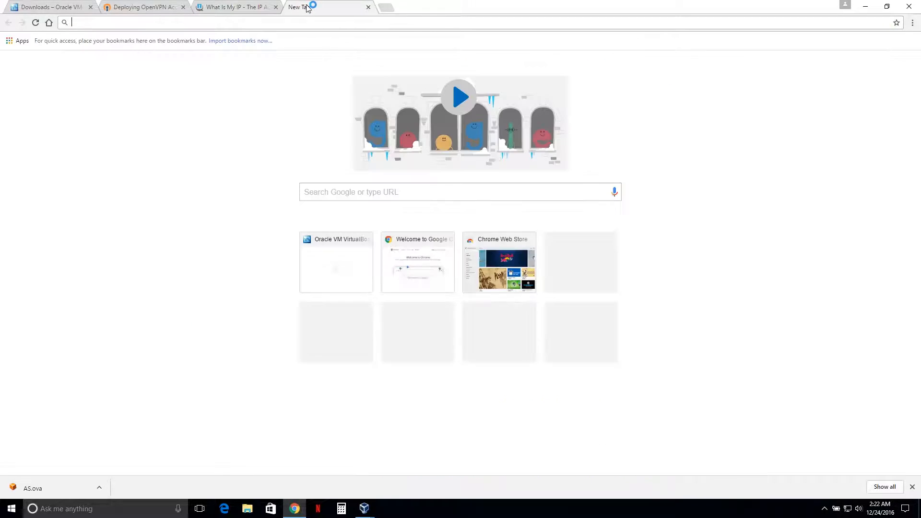
type("https:")
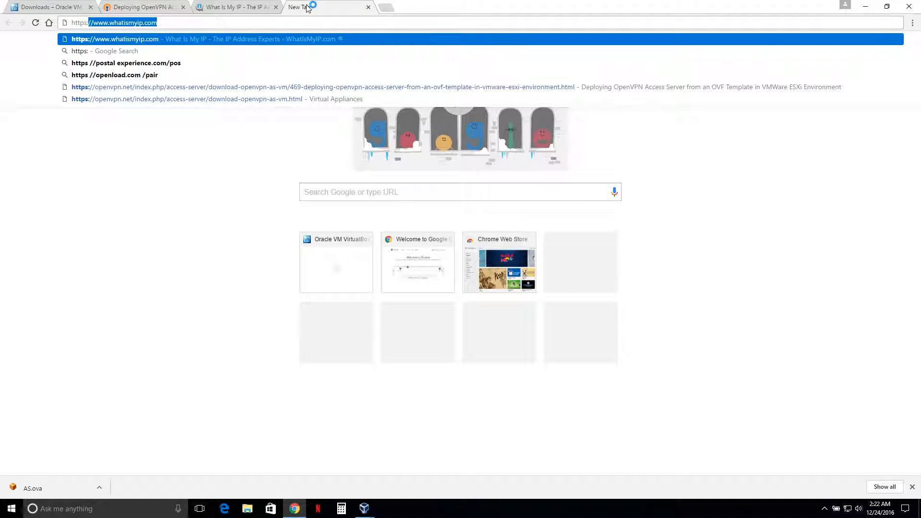
type("//172")
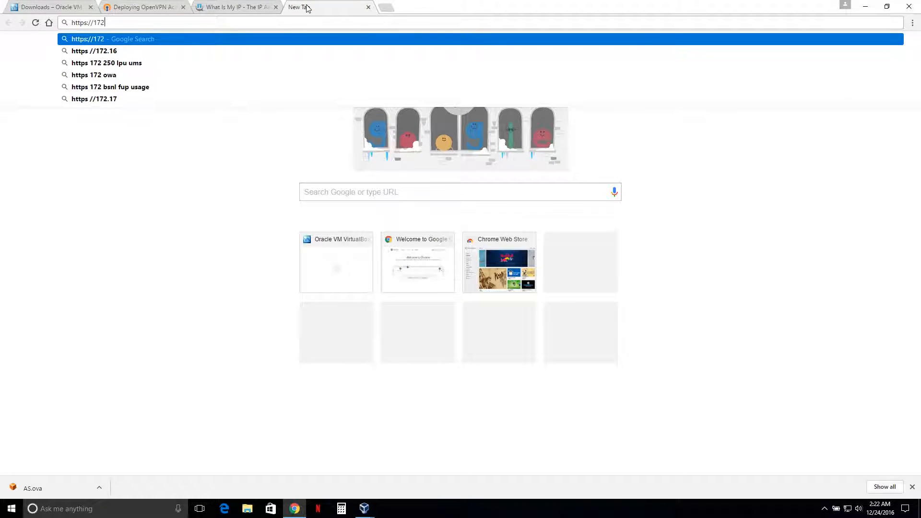
type(".16.11")
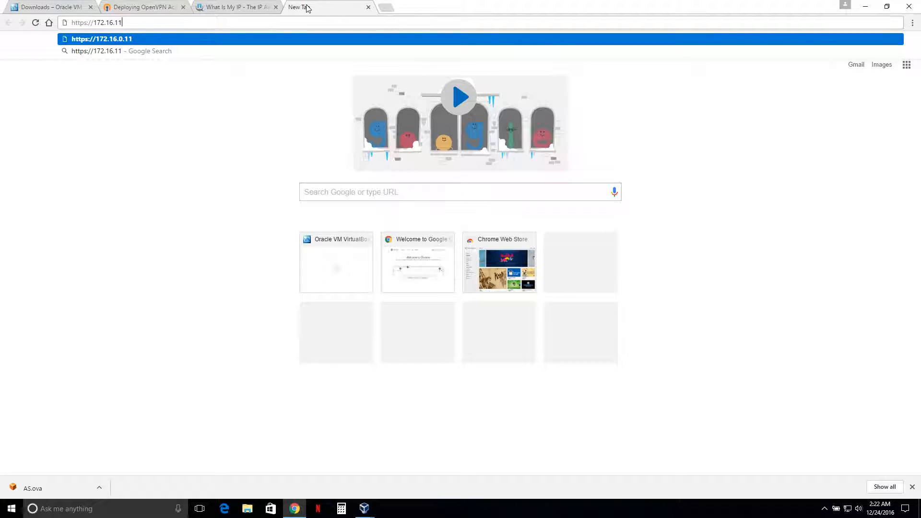
key("BackSpace")
type(".13:943/admin")
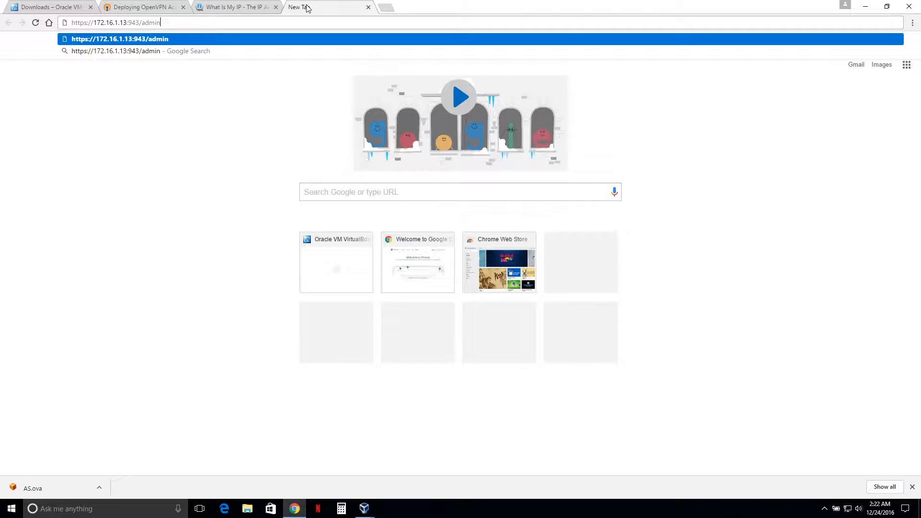
key("Return")
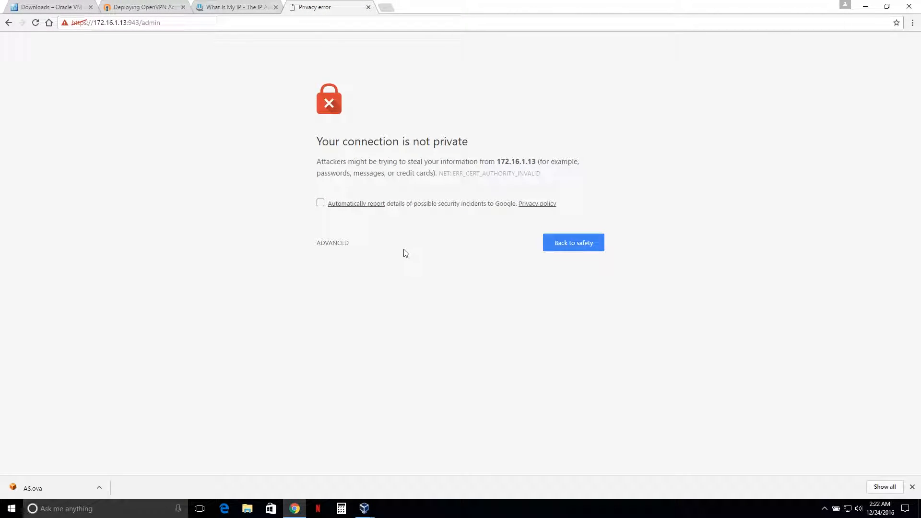
left_click(338, 244)
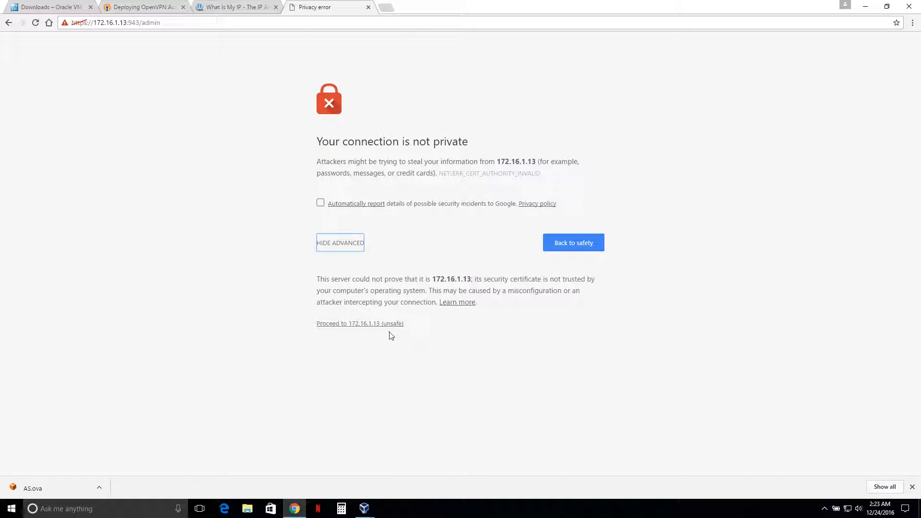
left_click(365, 324)
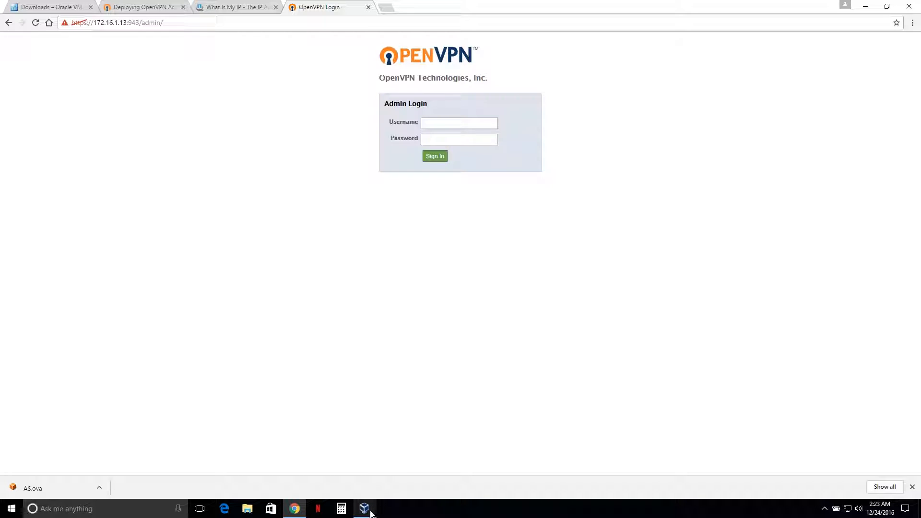
Step: In the VM console, set a new password for the openvpn user with passwd openvpn
mouse_move(364, 509)
left_click(405, 477)
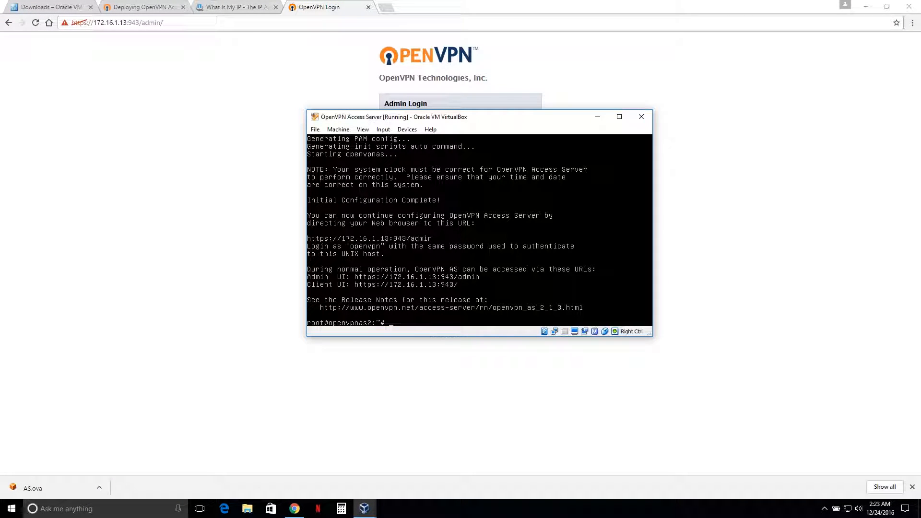
type("passwd openvpn")
key("Return")
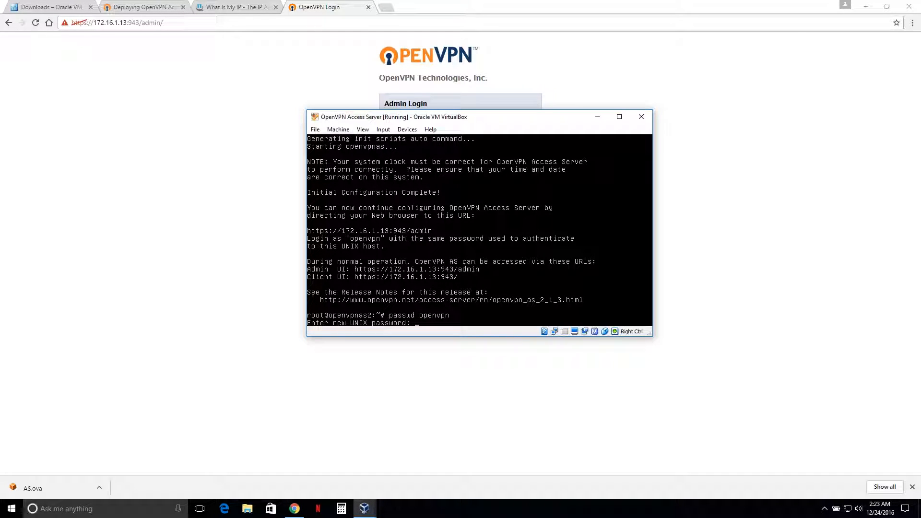
key("Return")
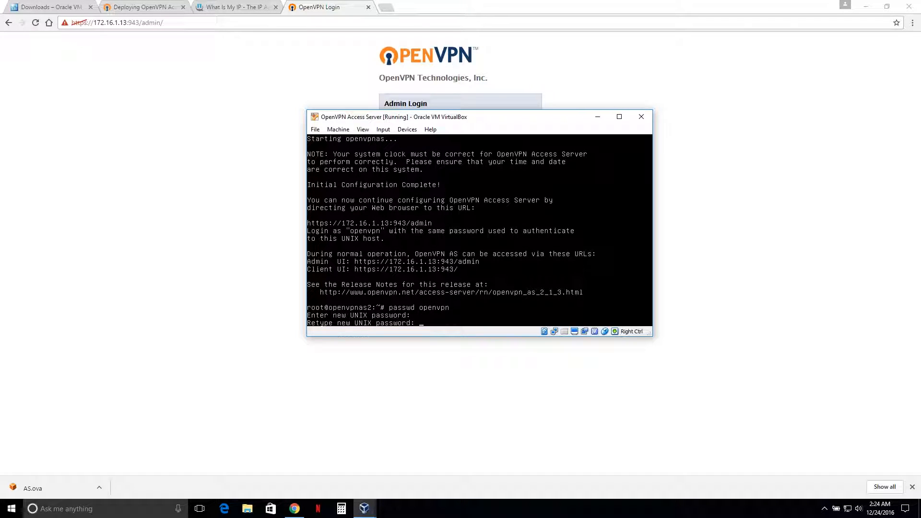
key("Return")
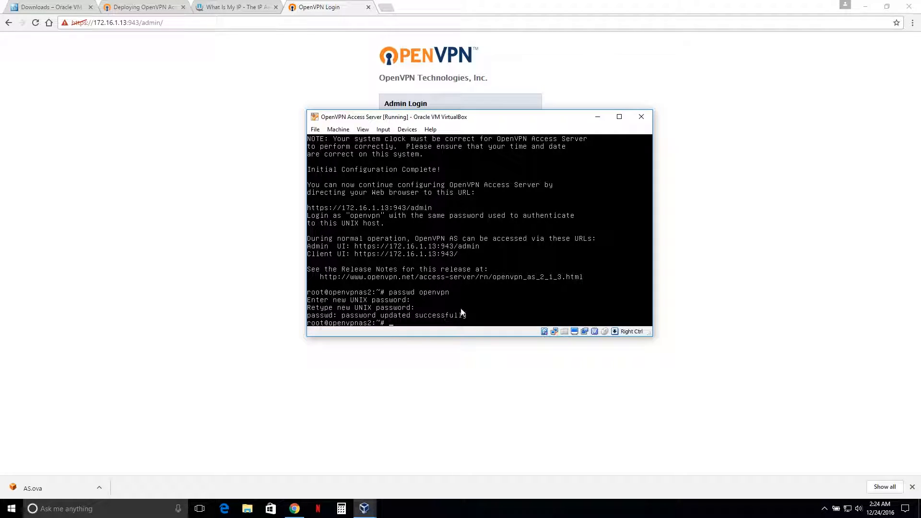
Step: Sign in to the admin web UI as openvpn with the account password and agree to the EULA
left_click(715, 281)
left_click(457, 124)
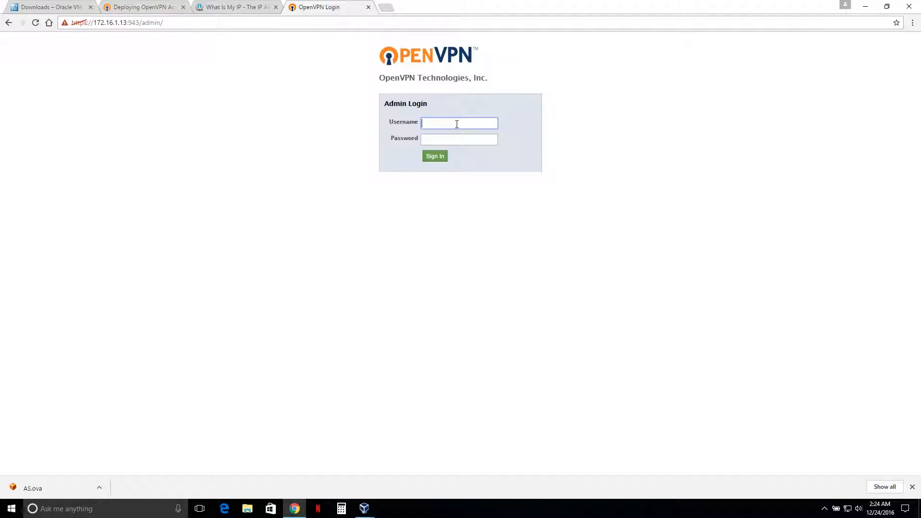
type("openvpn")
key("Tab")
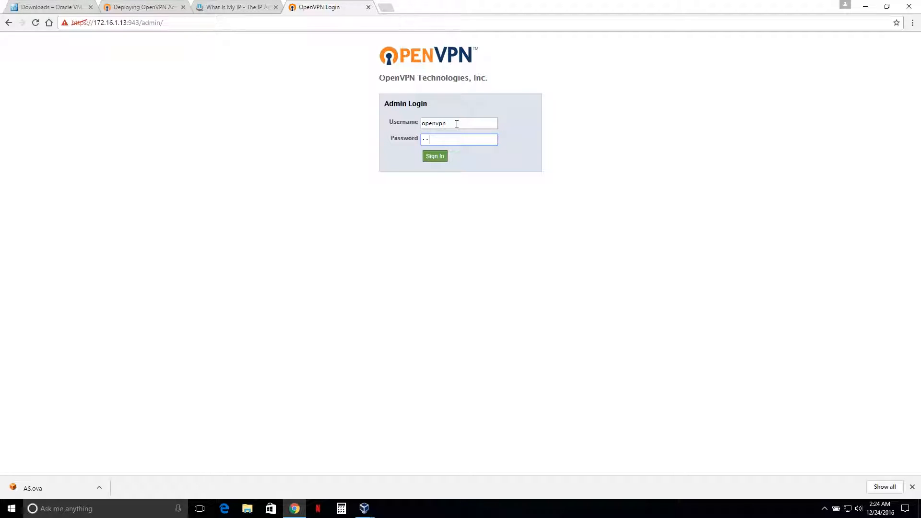
key("Return")
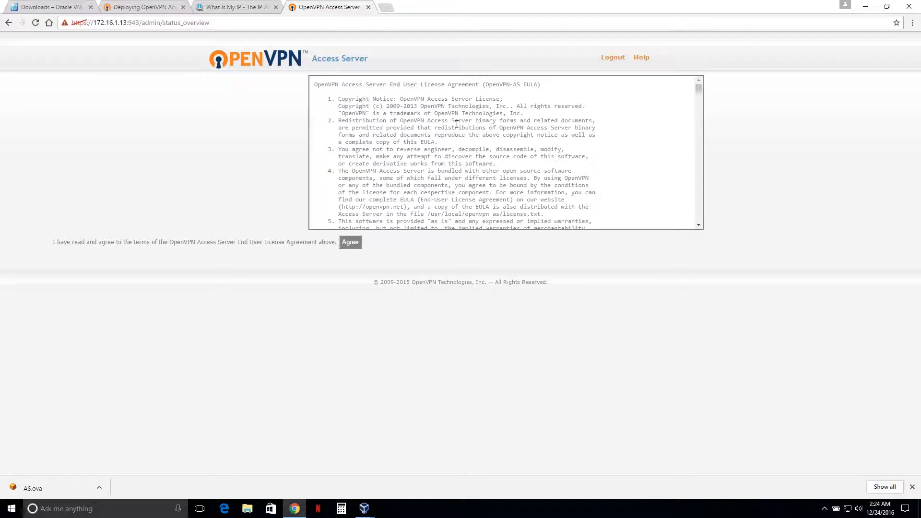
left_click(355, 244)
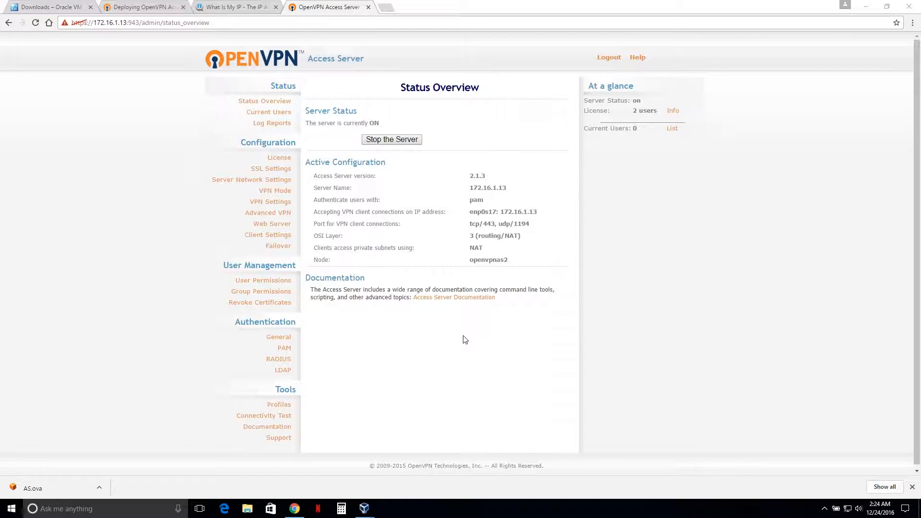
Step: Stop the VPN server, confirming the stop, and open the Server Network Settings page
left_click(480, 298)
left_click(395, 143)
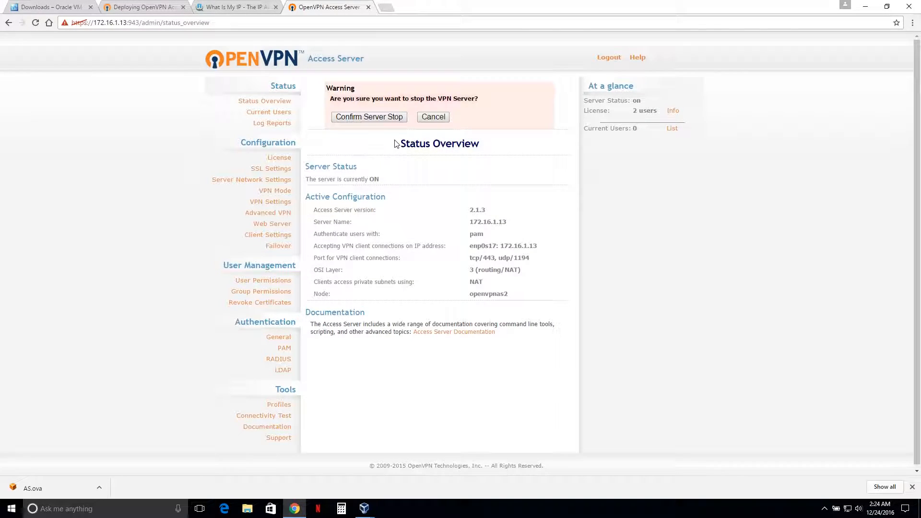
left_click(379, 119)
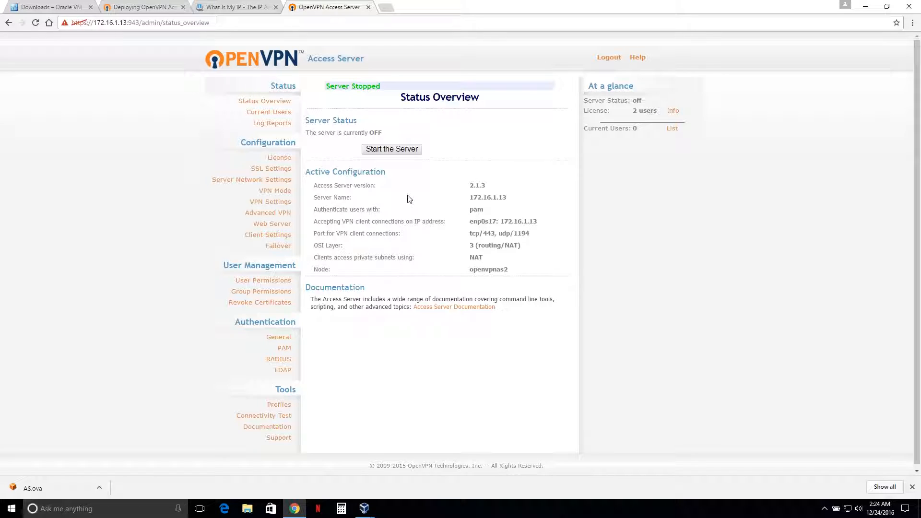
left_click(251, 180)
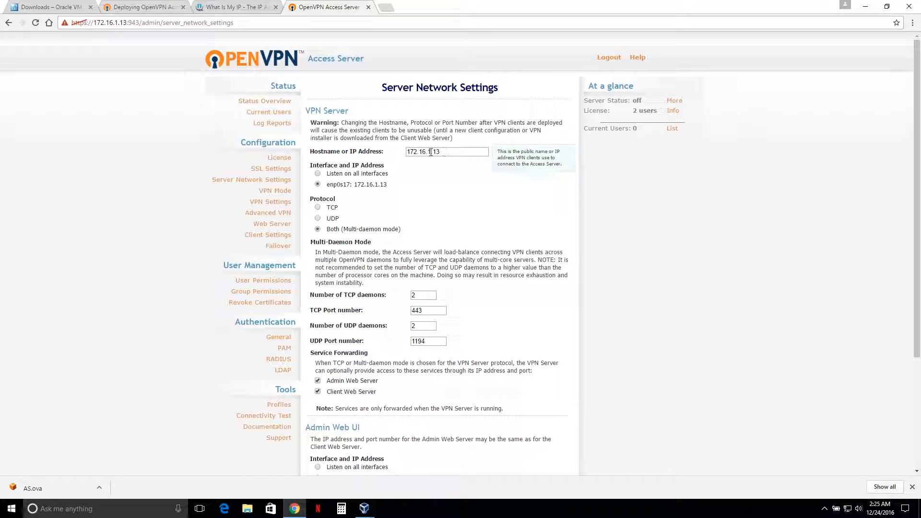
Step: Copy the public IP address shown on the WhatIsMyIP page
left_click(240, 8)
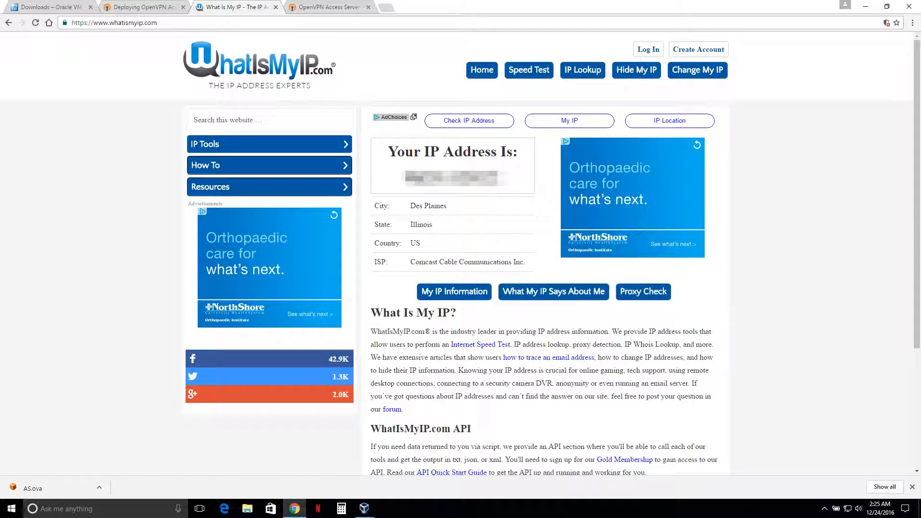
left_click_drag(406, 179, 507, 179)
right_click(494, 182)
left_click(512, 188)
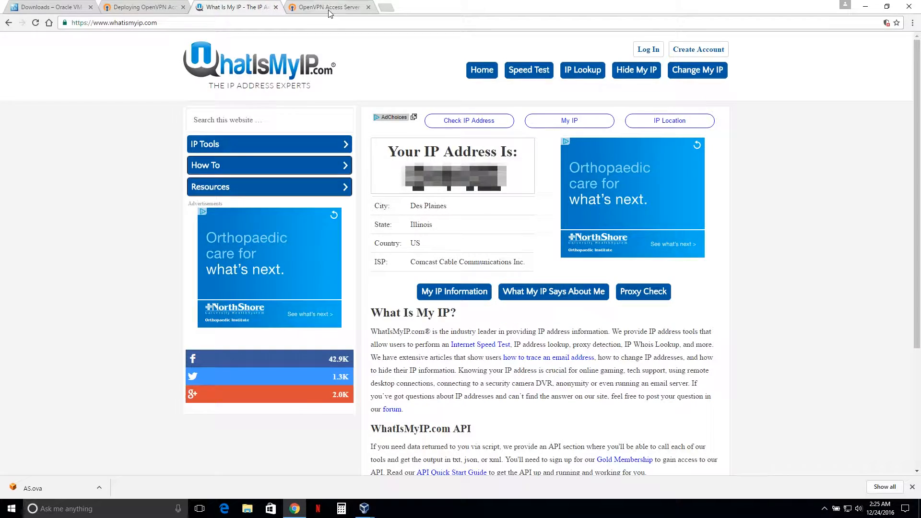
Step: Replace the Hostname or IP Address with the copied public IP and save the server network settings
left_click(312, 7)
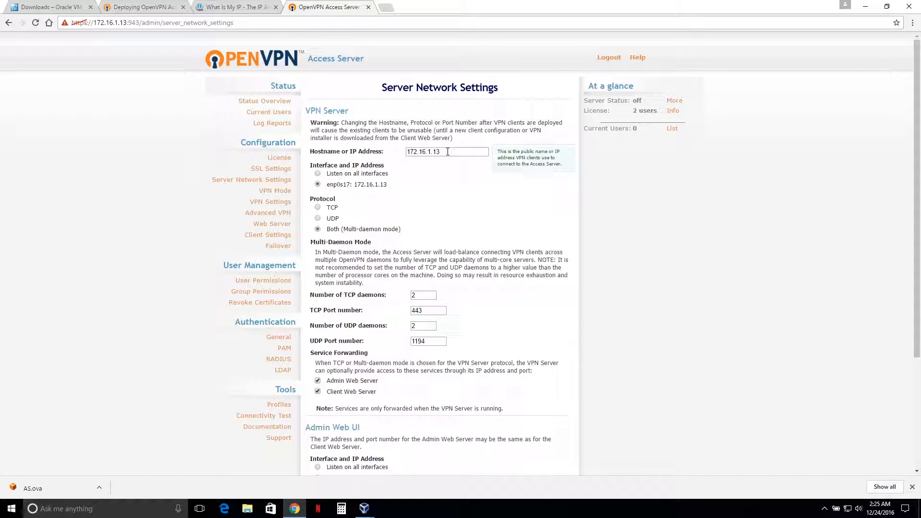
left_click_drag(448, 152, 396, 153)
right_click(425, 152)
left_click(452, 180)
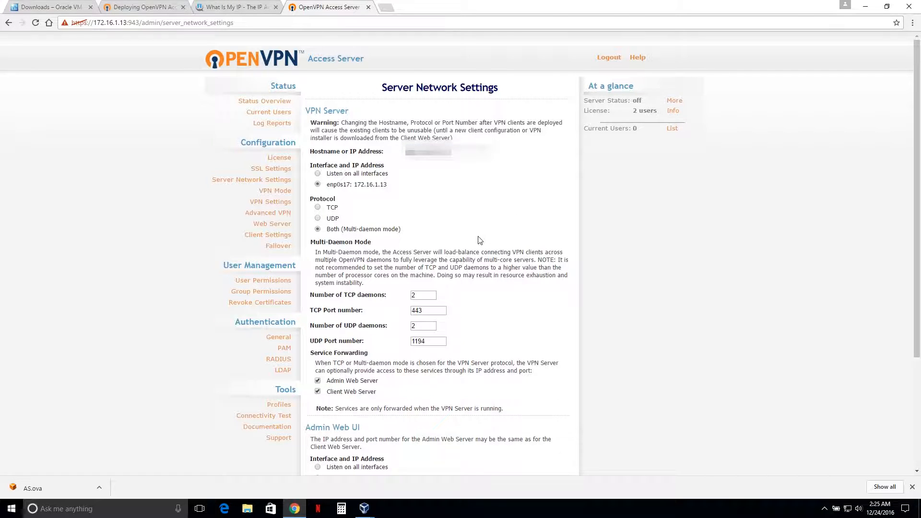
scroll(477, 242, "down", 2)
scroll(478, 242, "down", 2)
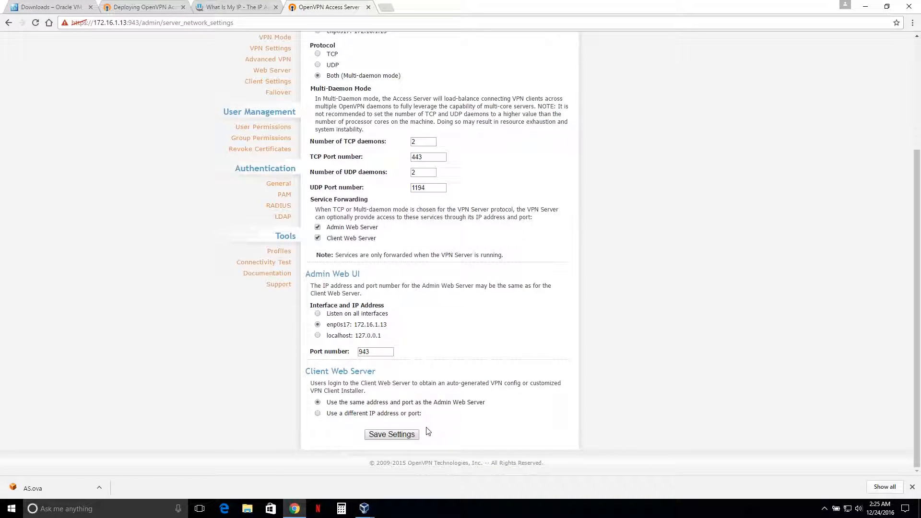
left_click(410, 434)
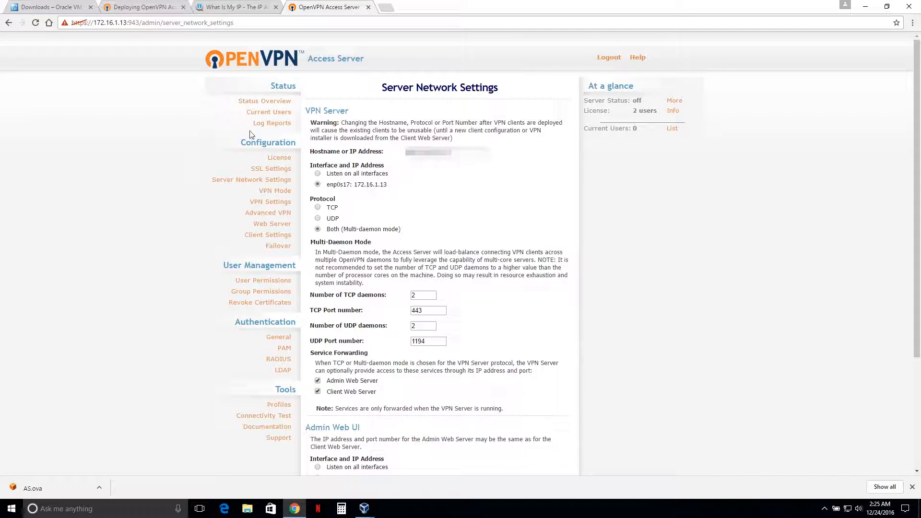
Step: Start the VPN server from the Status Overview page
left_click(256, 102)
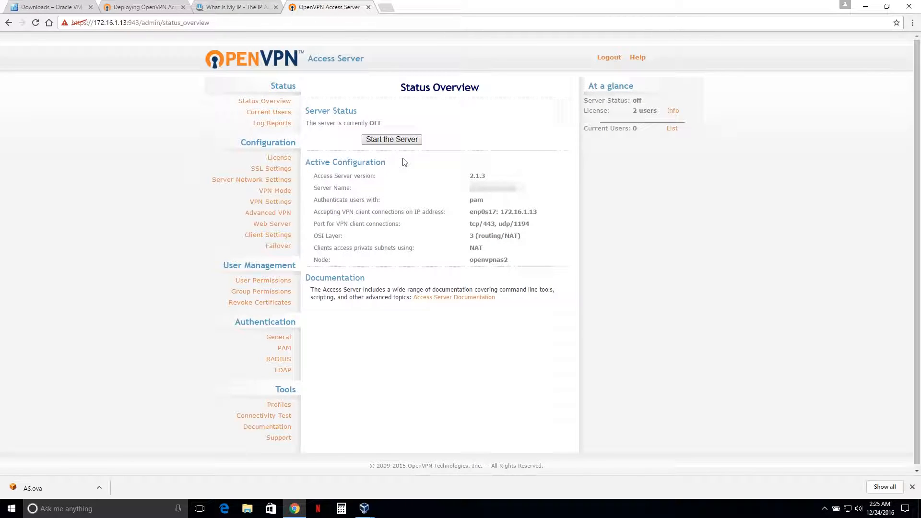
left_click(399, 140)
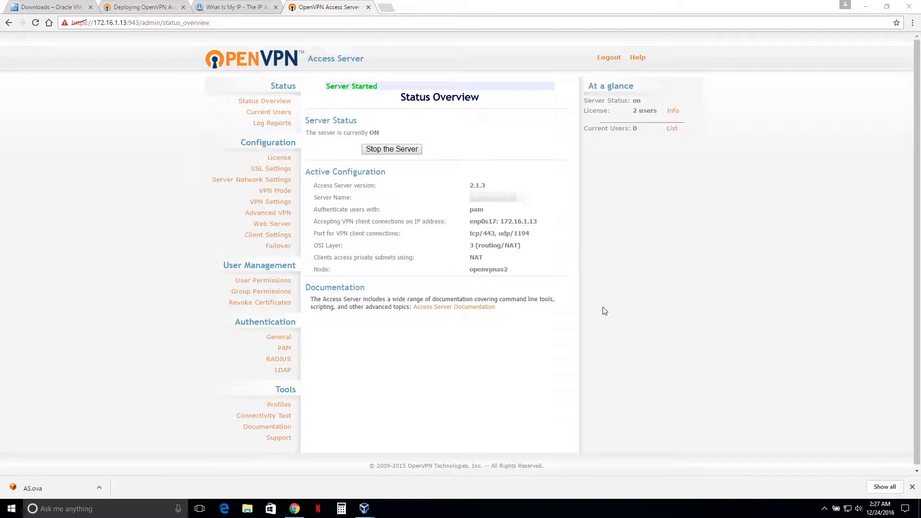
Step: Open the router's admin page at 172.16.0.1 in a new tab
left_click(387, 8)
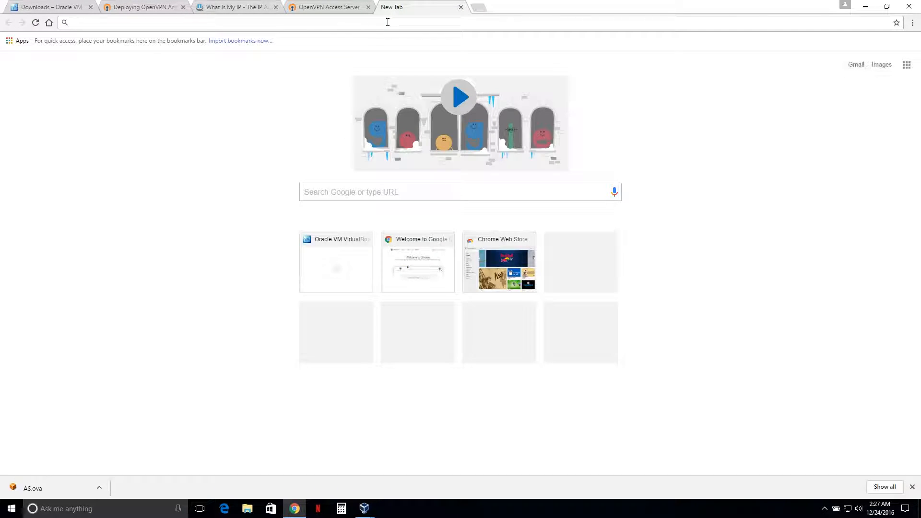
type("172.16.0.1")
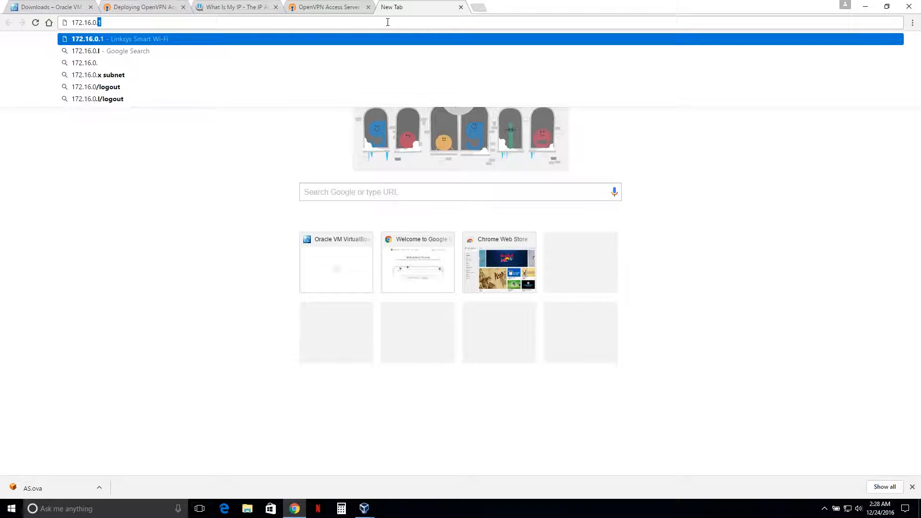
key("Return")
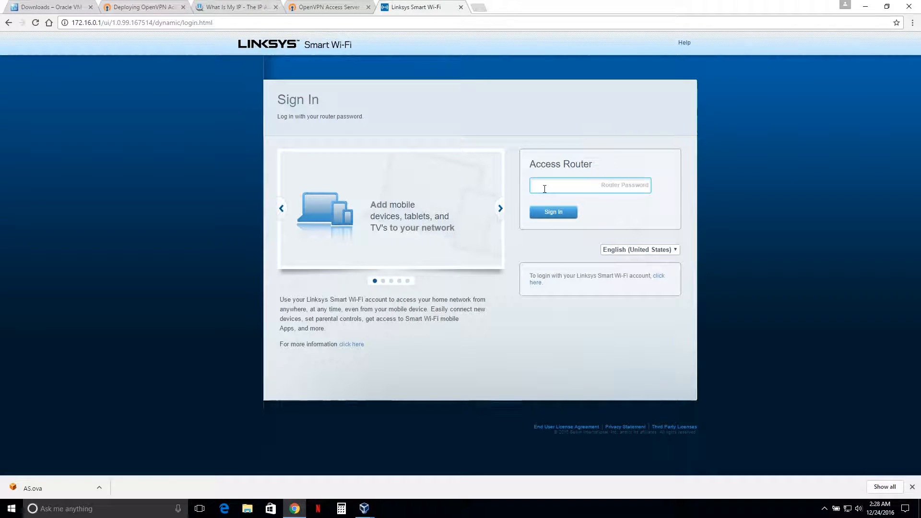
Step: Sign in to the router admin page with the router password
left_click(544, 189)
type("•••••••••")
key("Return")
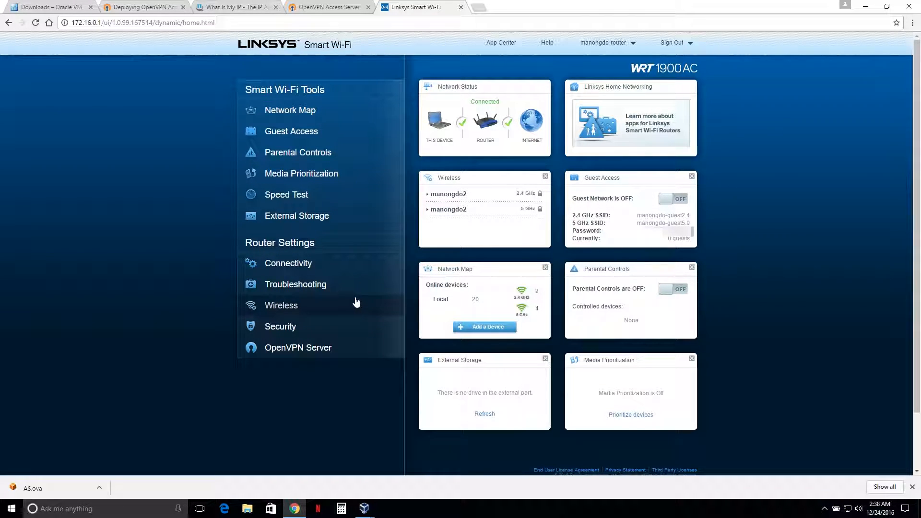
Step: Open Single Port Forwarding under the router's Security settings and add a new forwarding rule
left_click(292, 327)
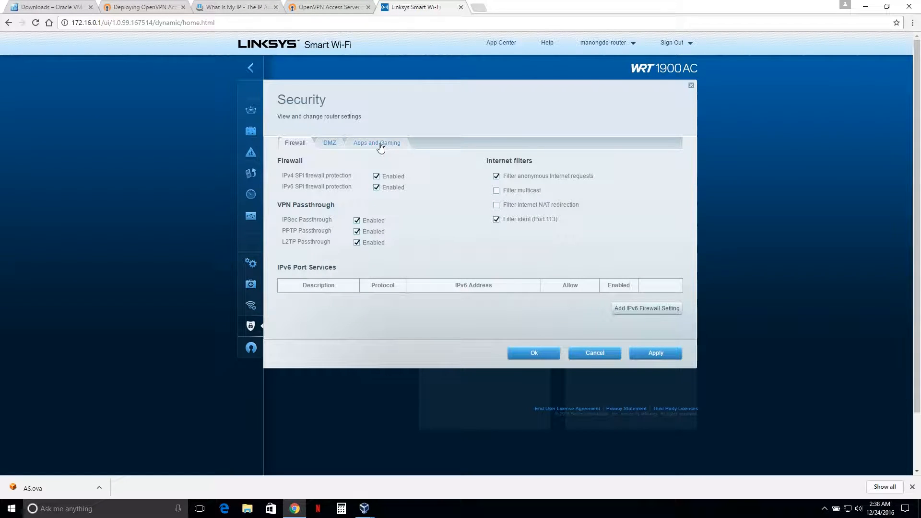
left_click(383, 146)
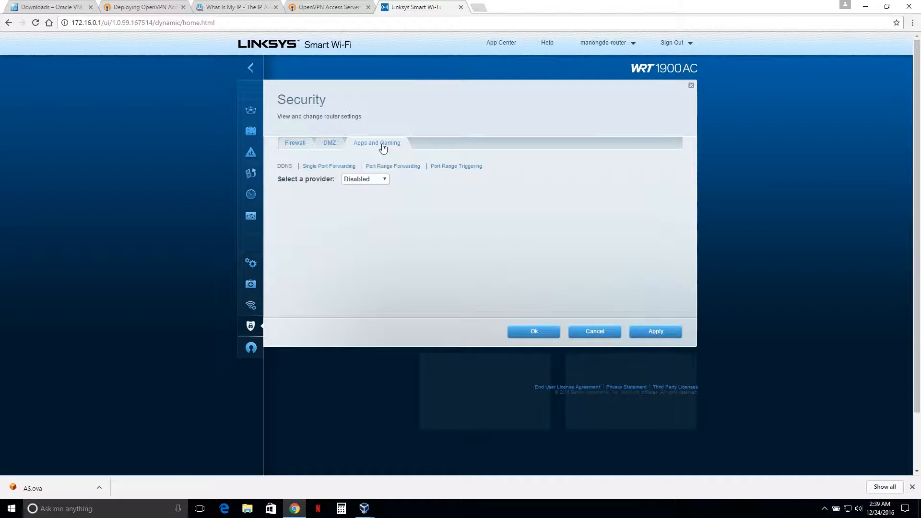
left_click(316, 168)
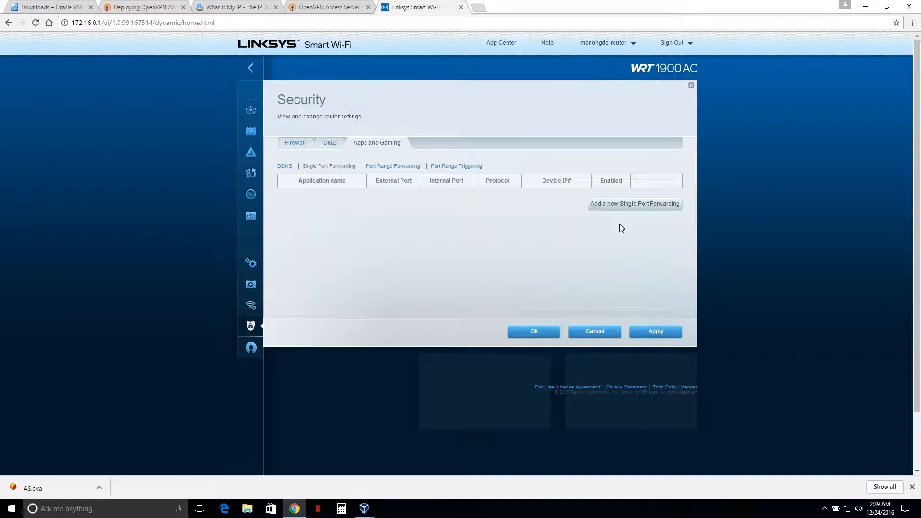
left_click(620, 206)
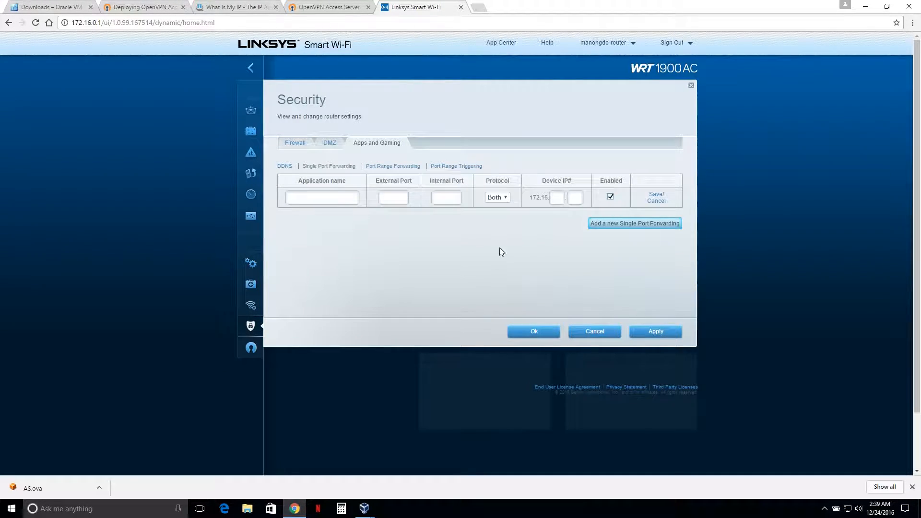
Step: Fill in the rule as openvpn, external and internal port 1194, protocol Both, device IP 172.16.1.13
left_click(332, 198)
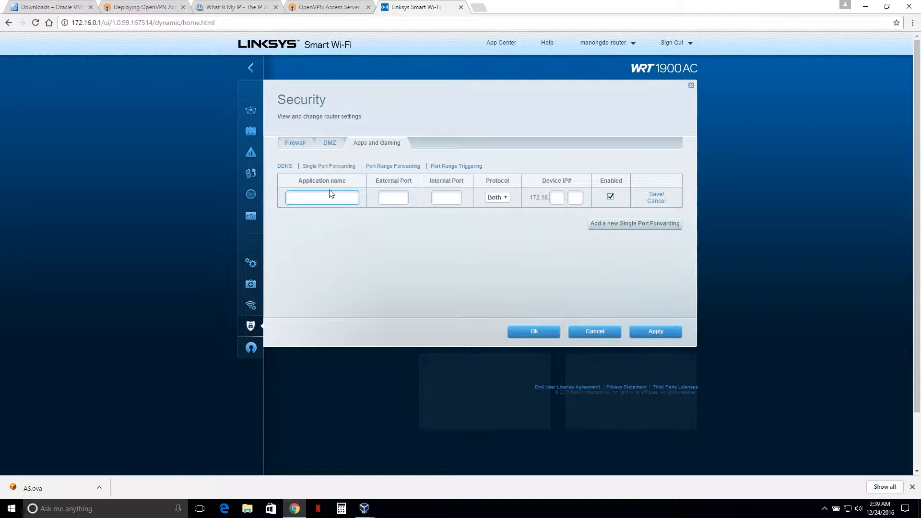
type("openvpn")
key("Tab")
type("1194")
key("Tab")
type("1194")
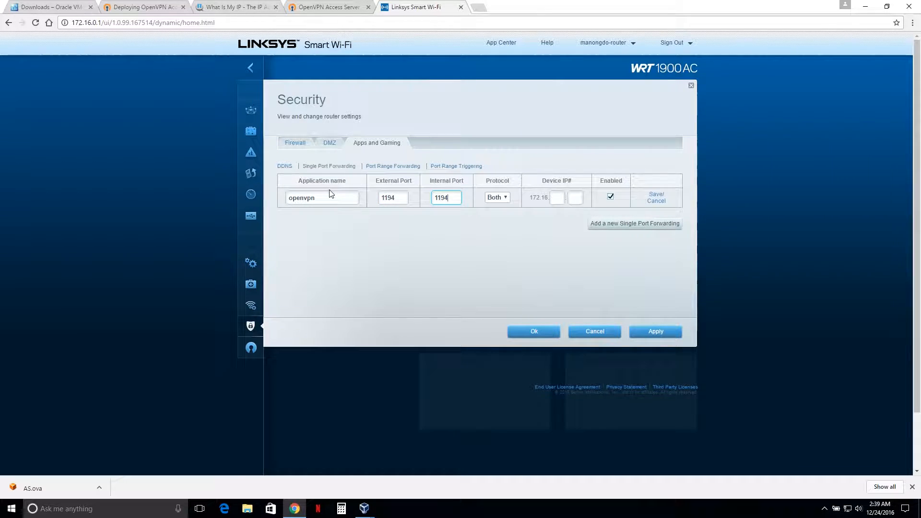
left_click(507, 200)
left_click(496, 221)
left_click(556, 198)
type("1")
key("Tab")
Step: Add a second openvpn forwarding rule for external and internal port 943 to device IP 172.16.1.13
left_click(611, 226)
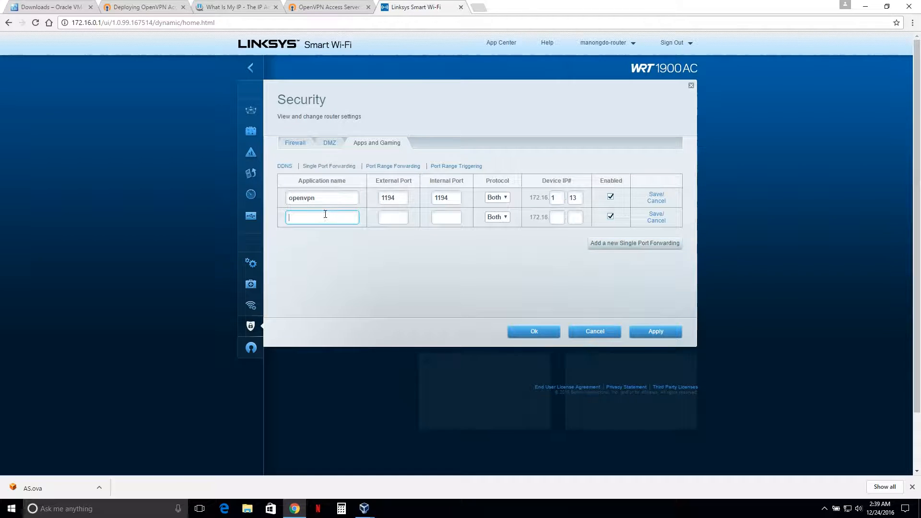
type("openvpn")
key("Tab")
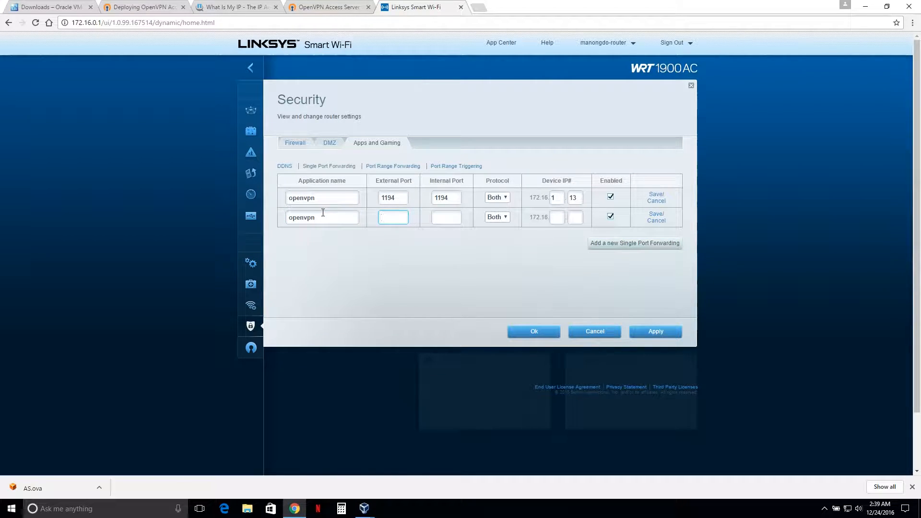
type("943")
key("Tab")
type("943")
left_click(556, 218)
type("1")
left_click(575, 220)
type("13")
Step: Save both forwarding rules and apply the router's security settings
left_click(657, 214)
left_click(656, 196)
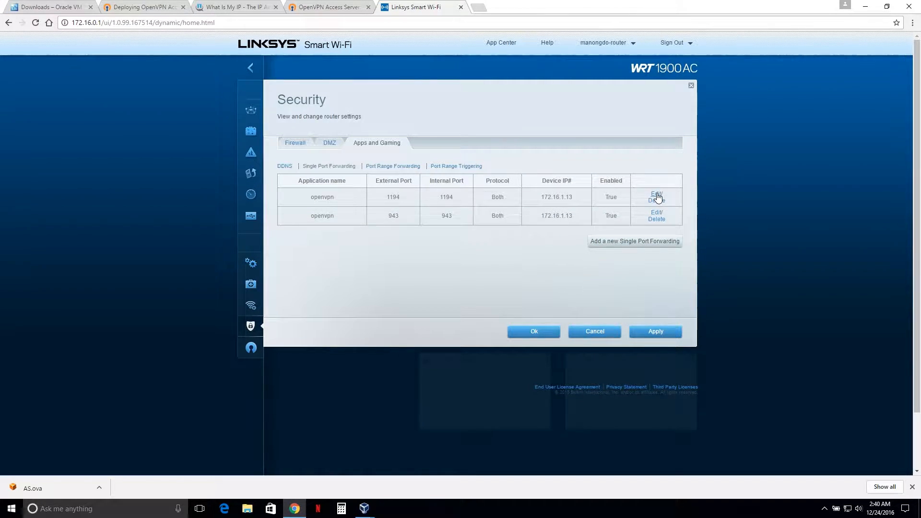
left_click(656, 332)
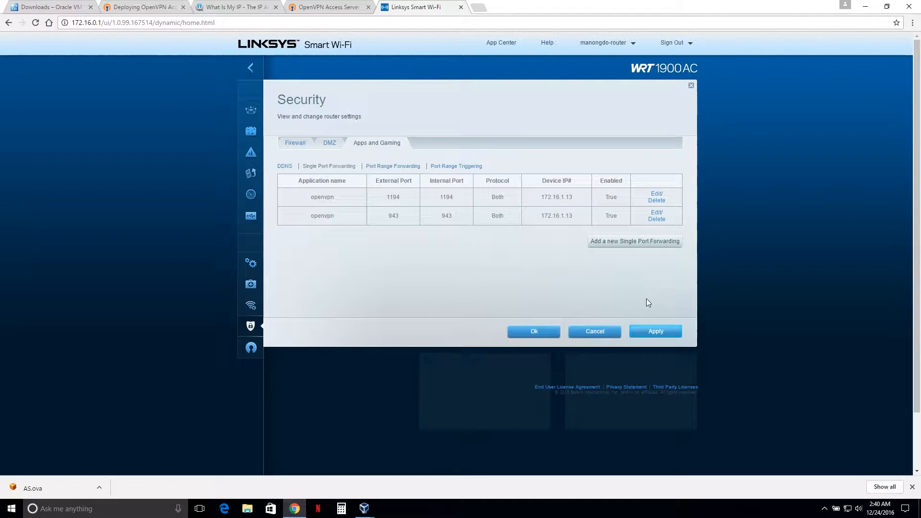
left_click(552, 331)
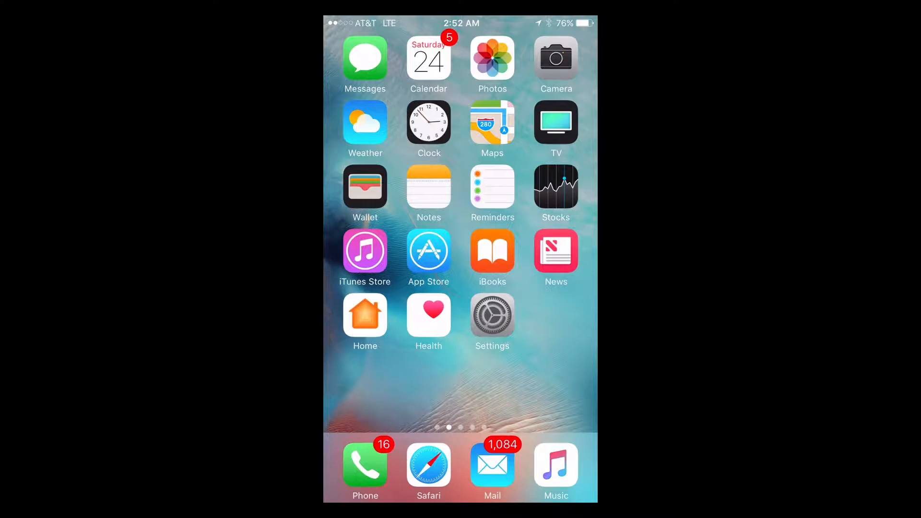
Step: On the iPhone, search the App Store for openvpn, then install and open OpenVPN Connect
left_click(429, 250)
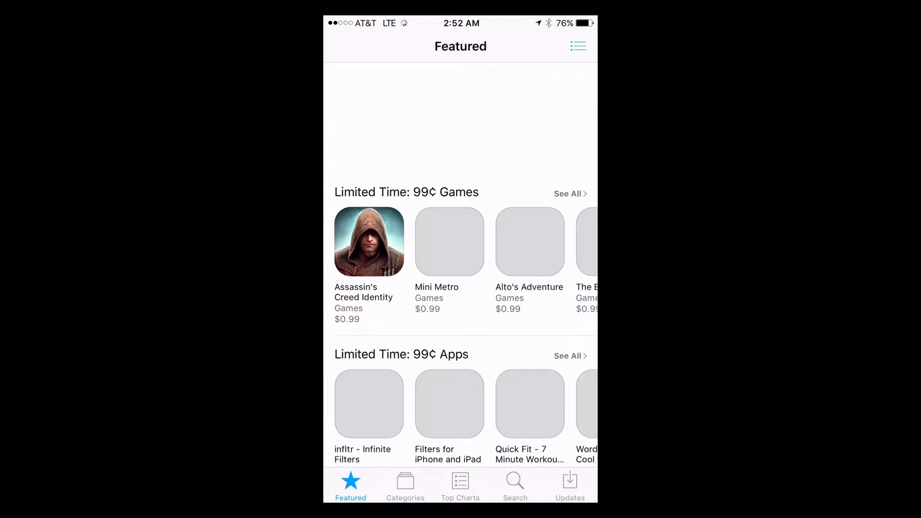
left_click(514, 485)
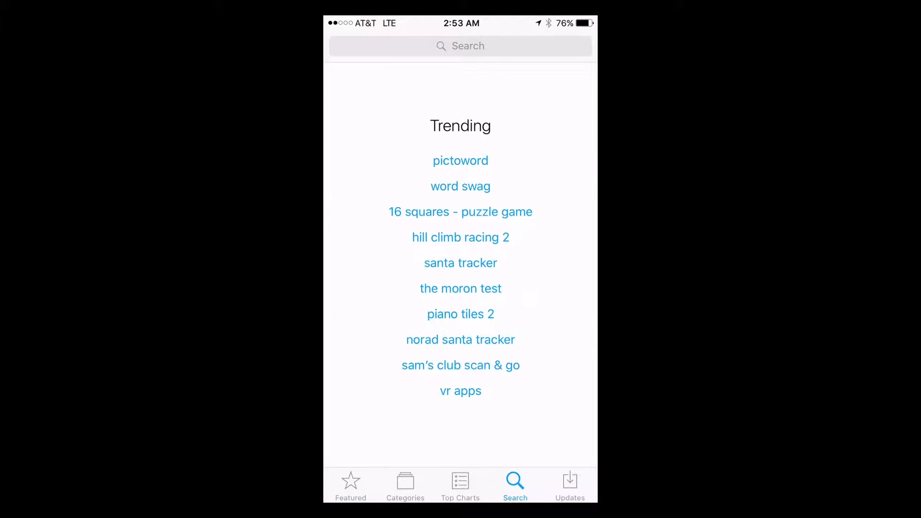
left_click(461, 46)
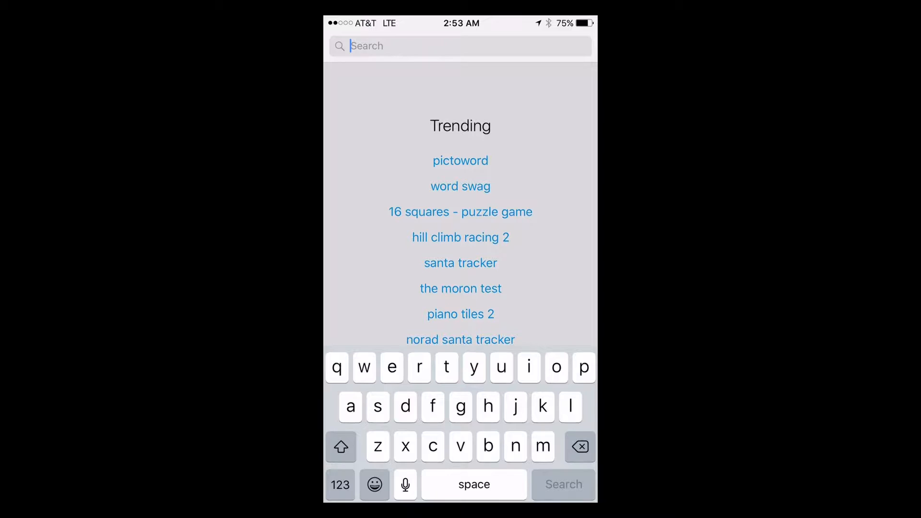
type("open")
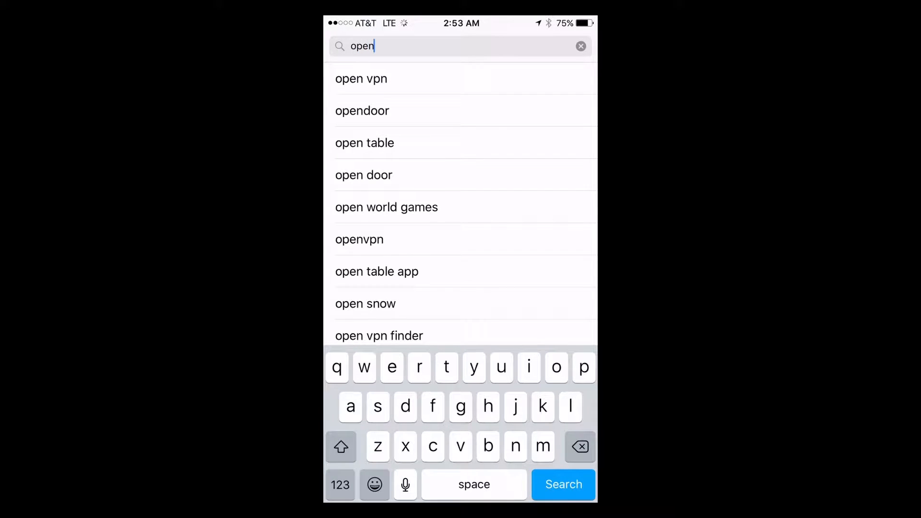
type("vpn")
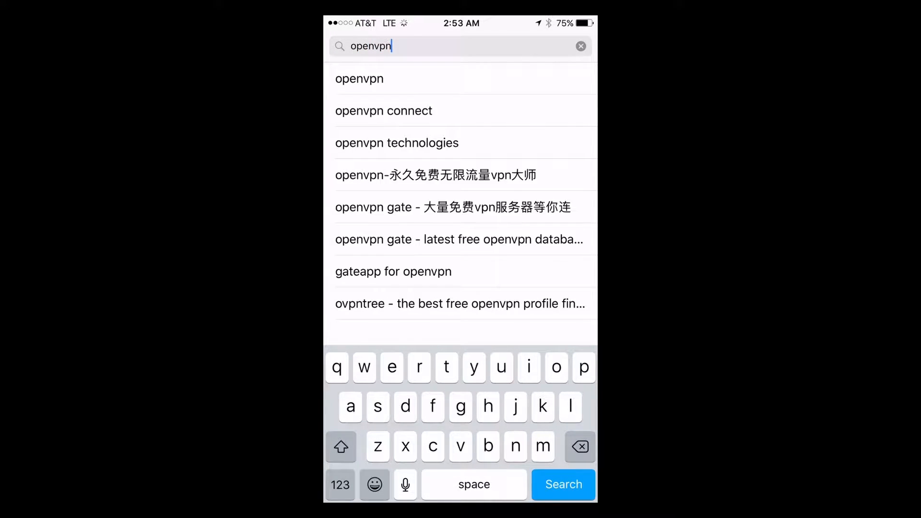
key("Return")
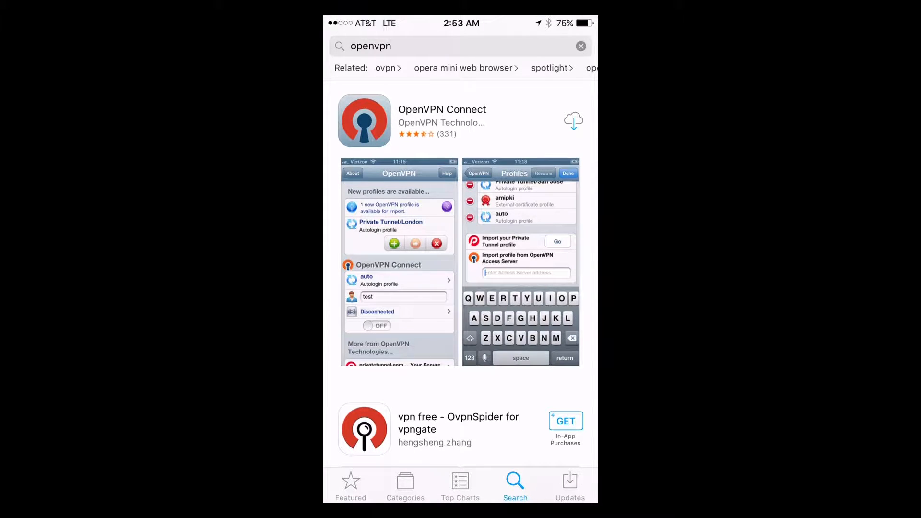
left_click(573, 121)
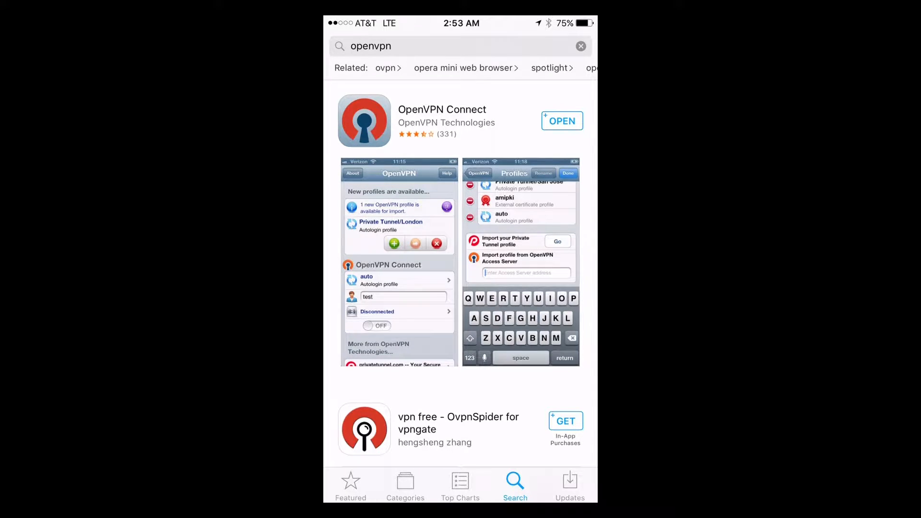
left_click(563, 121)
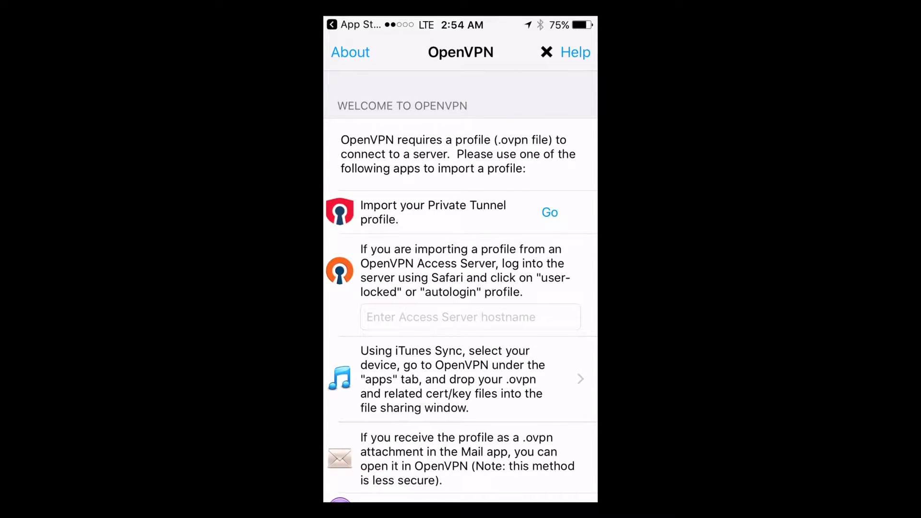
Step: Enter the Access Server's https address on port 943 as the hostname to open its web portal
left_click(471, 317)
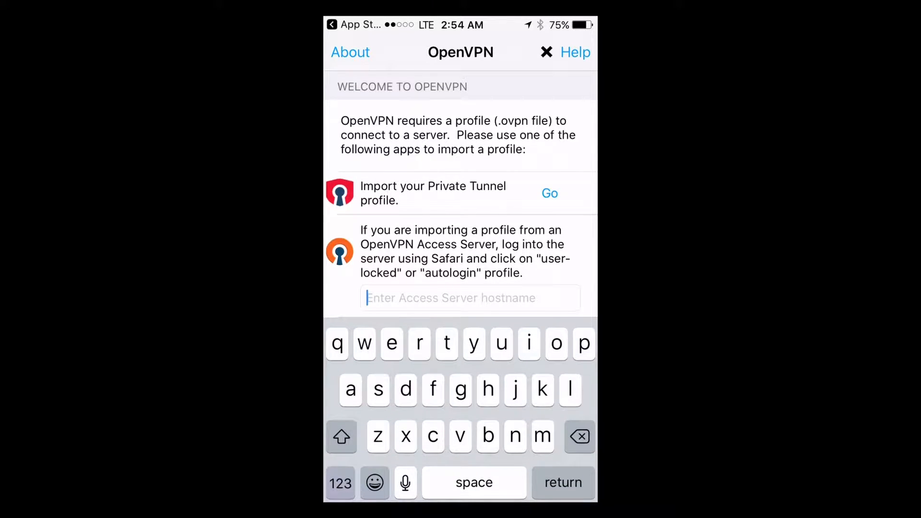
type("https")
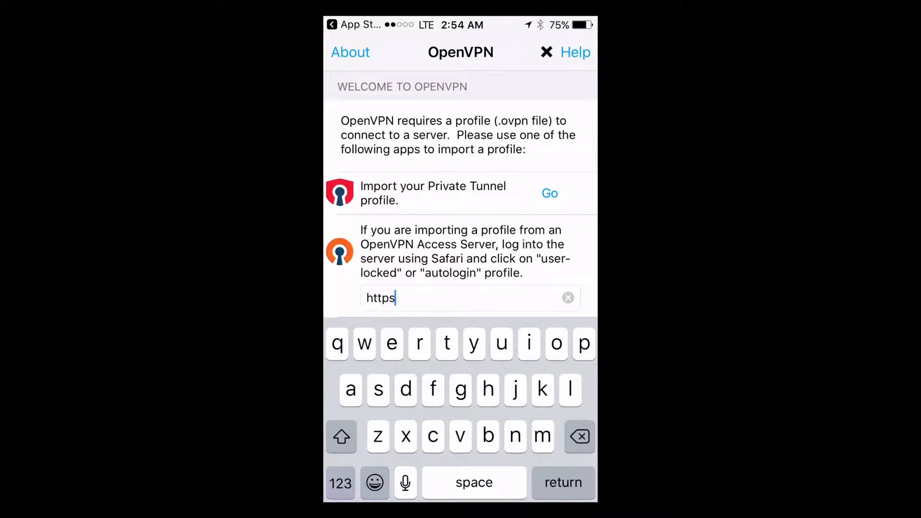
left_click(341, 483)
type("://")
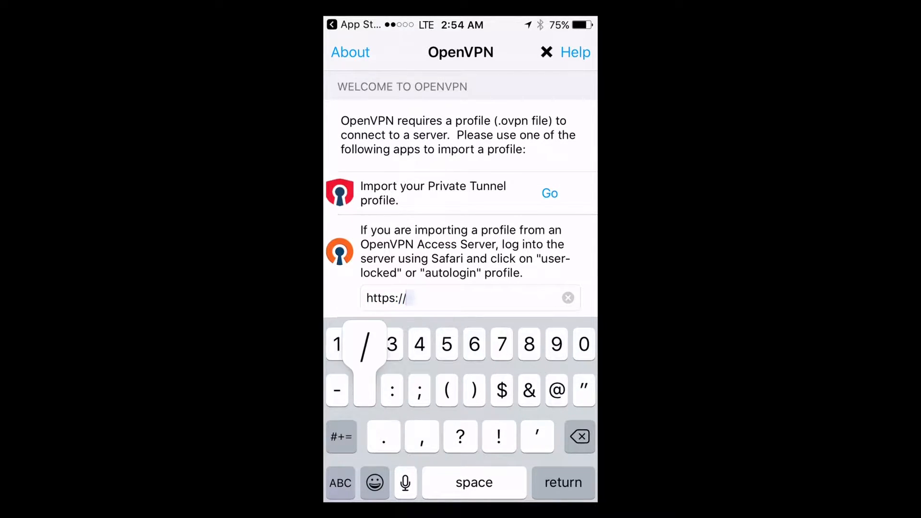
left_click(341, 483)
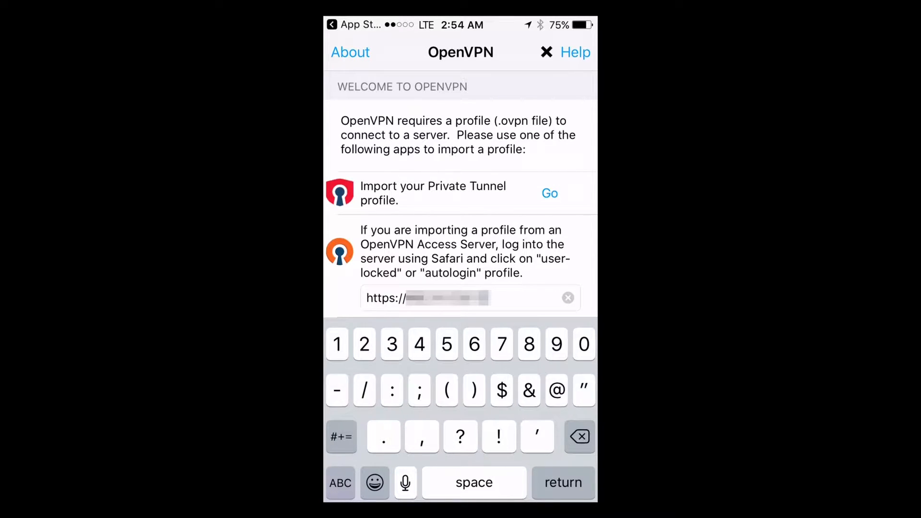
type(":943")
key("Return")
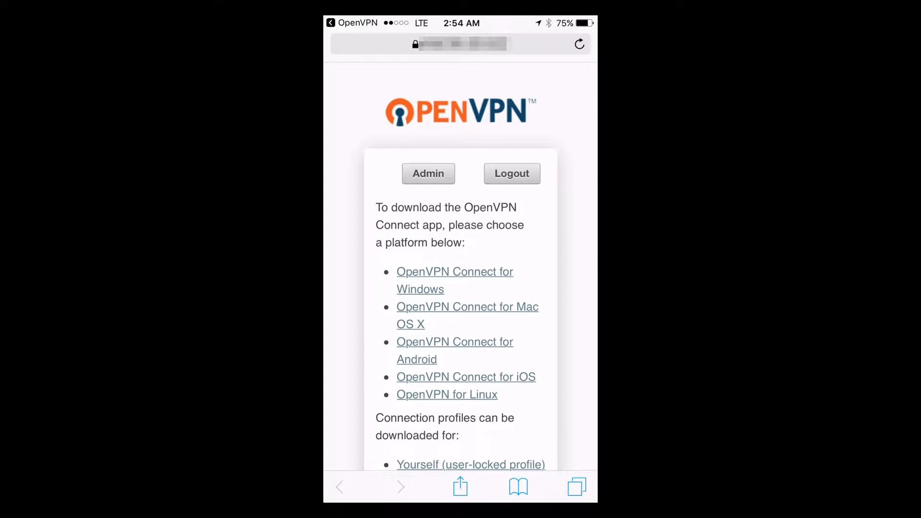
Step: Download the user-locked connection profile for yourself and open client.ovpn in OpenVPN
scroll(460, 269, "down", 2)
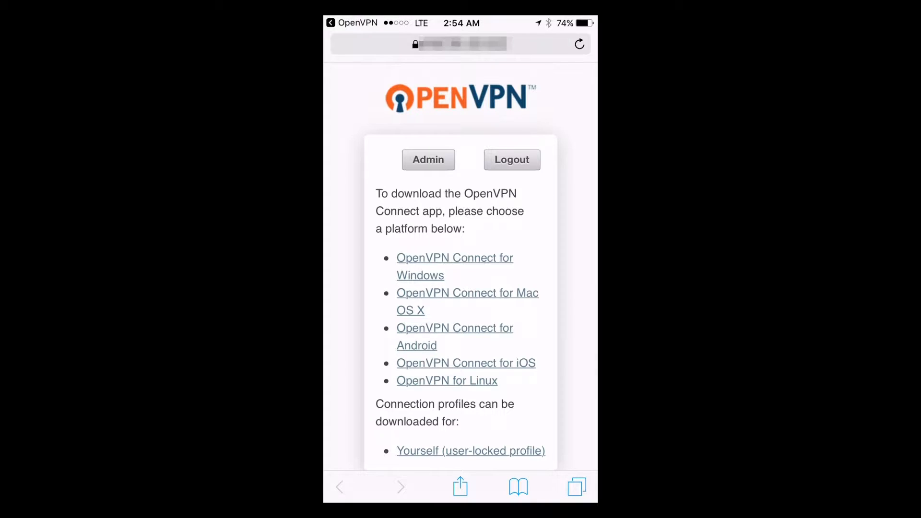
left_click(471, 451)
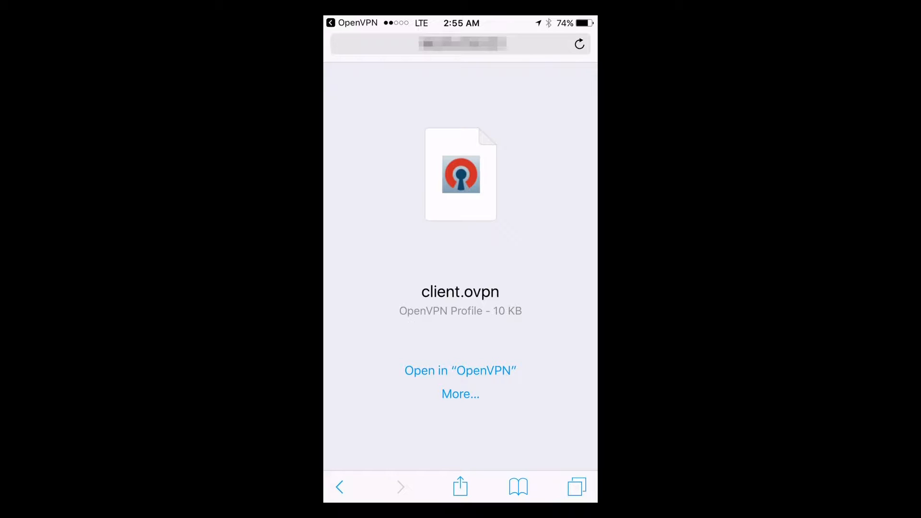
left_click(460, 370)
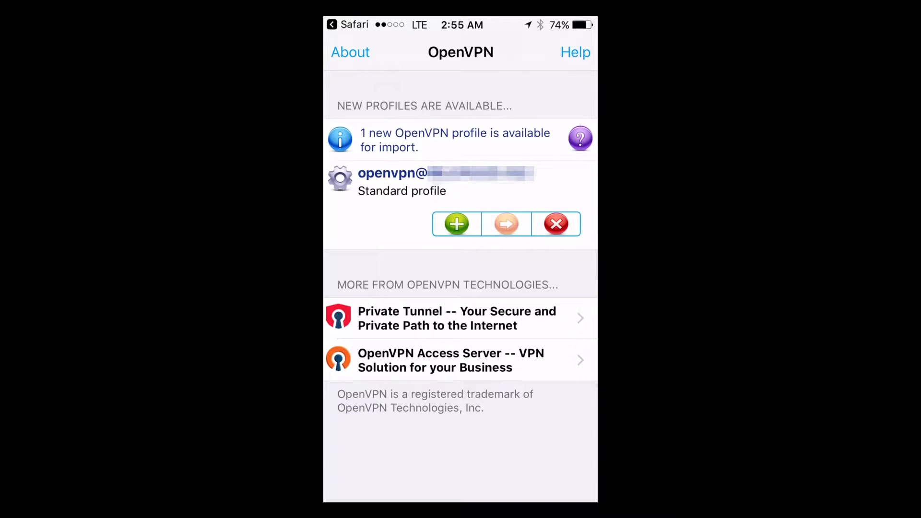
Step: Import the new profile, enter the openvpn account password and turn on saving it
left_click(457, 224)
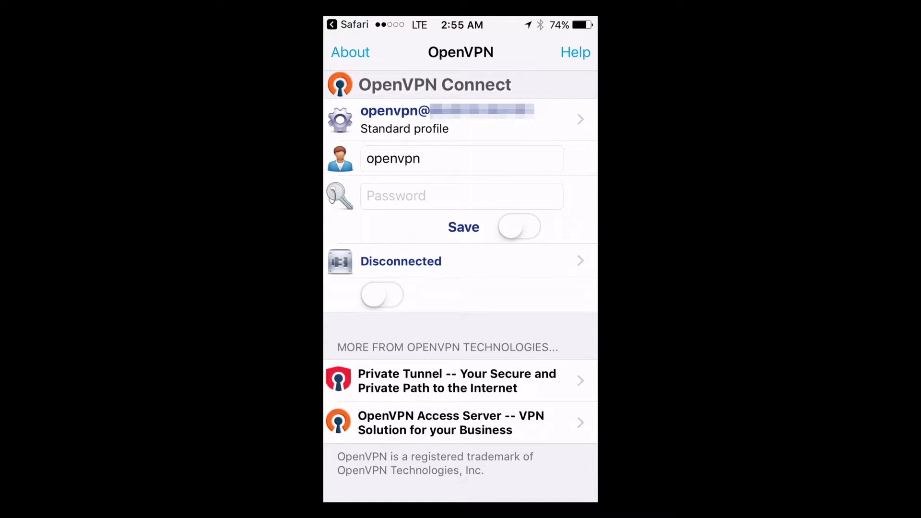
left_click(461, 196)
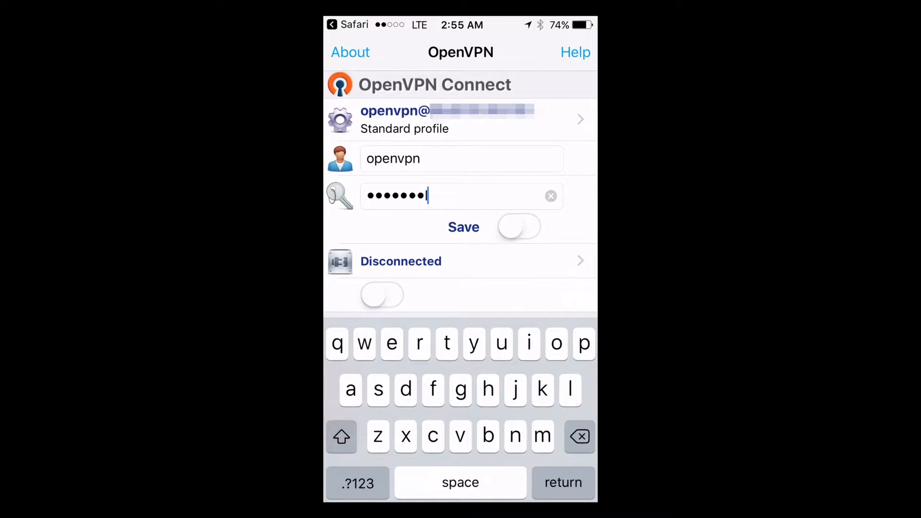
type("•")
left_click(519, 226)
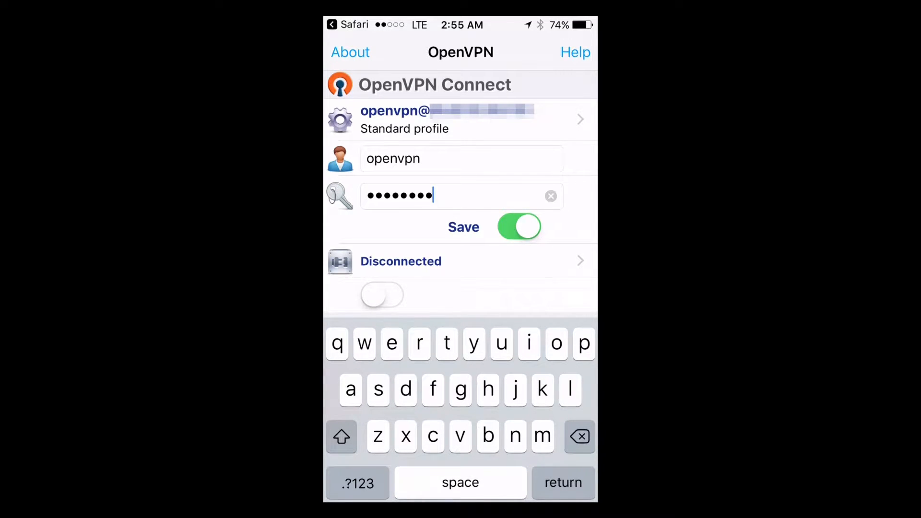
Step: Switch on the VPN connection and allow OpenVPN to enable it
left_click(382, 294)
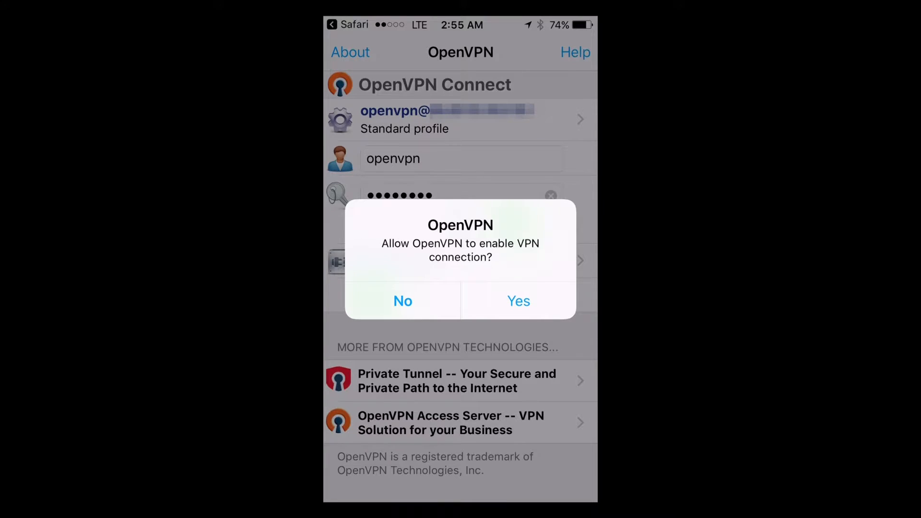
left_click(519, 301)
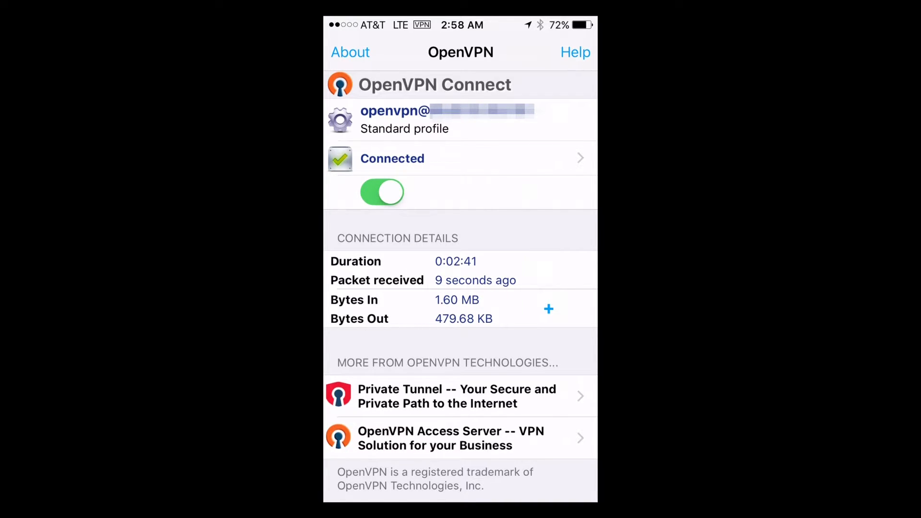
Step: Open RD Client from search, connect to the 172.16.1.4 desktop and accept its certificate
key("Home")
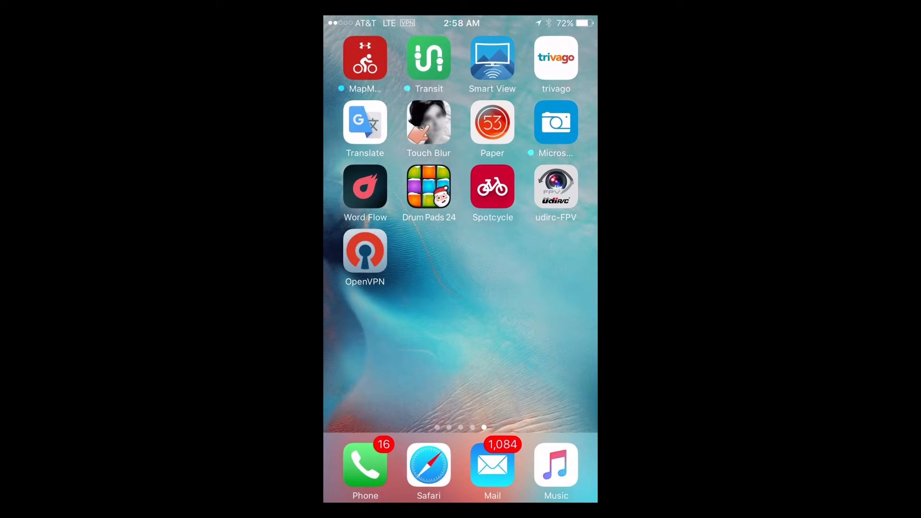
left_click_drag(461, 259, 460, 364)
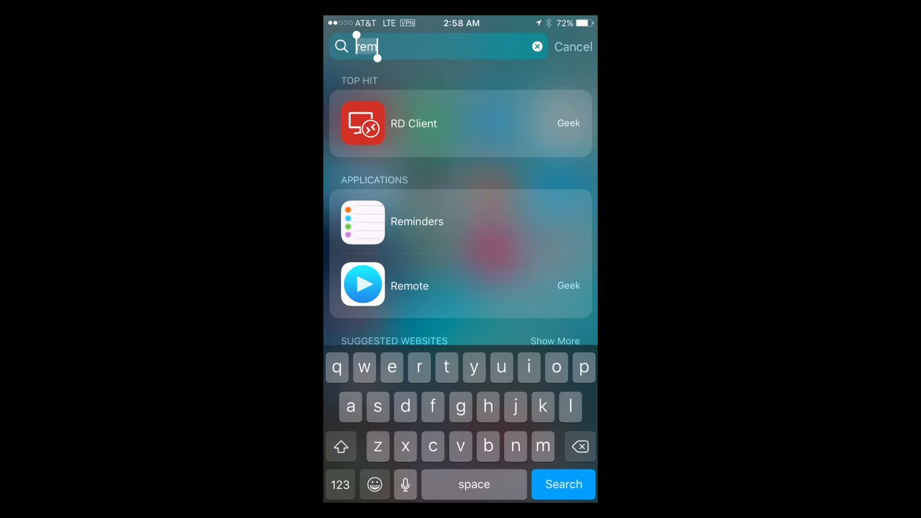
left_click(412, 123)
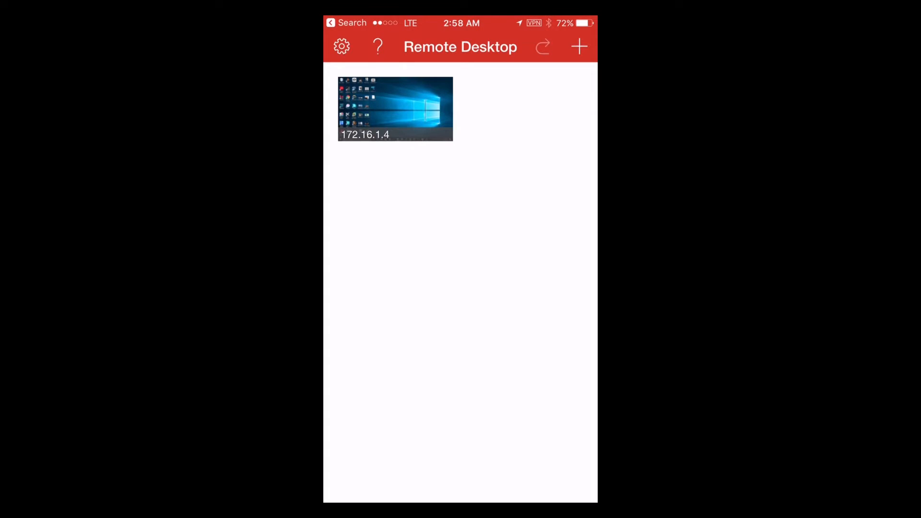
left_click(395, 109)
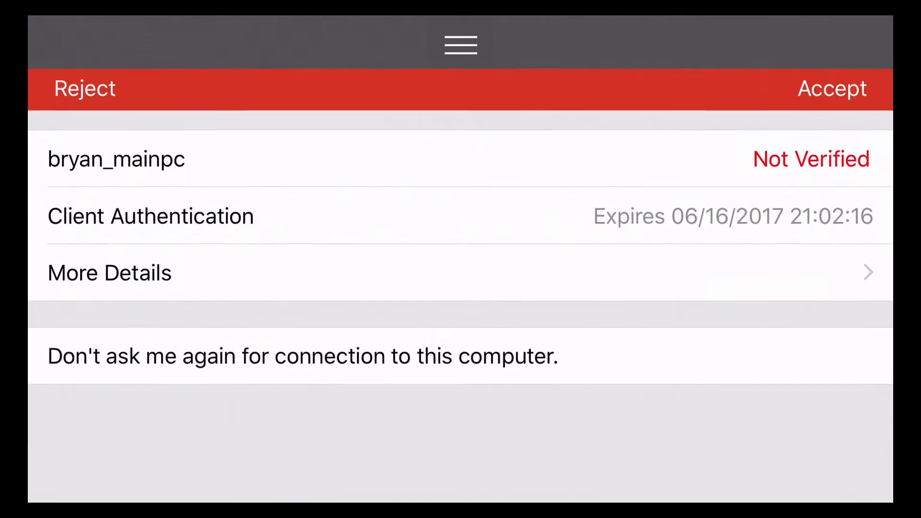
left_click(832, 35)
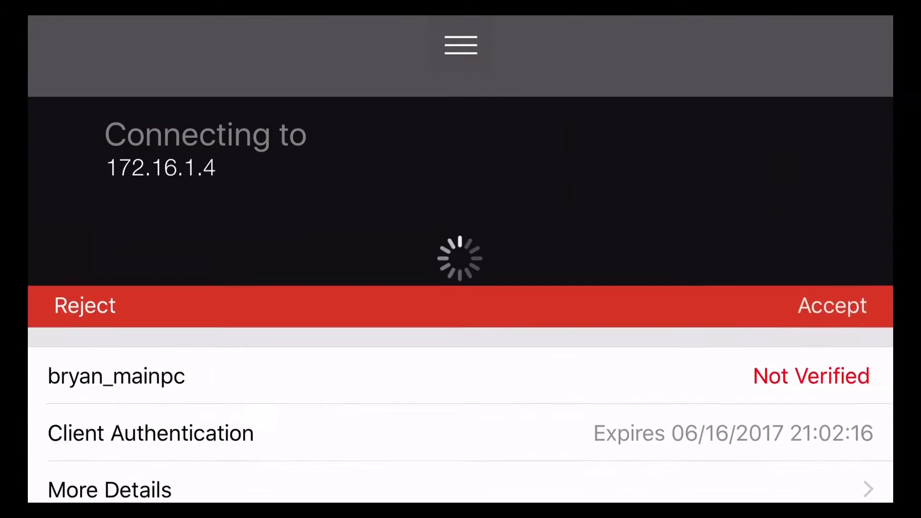